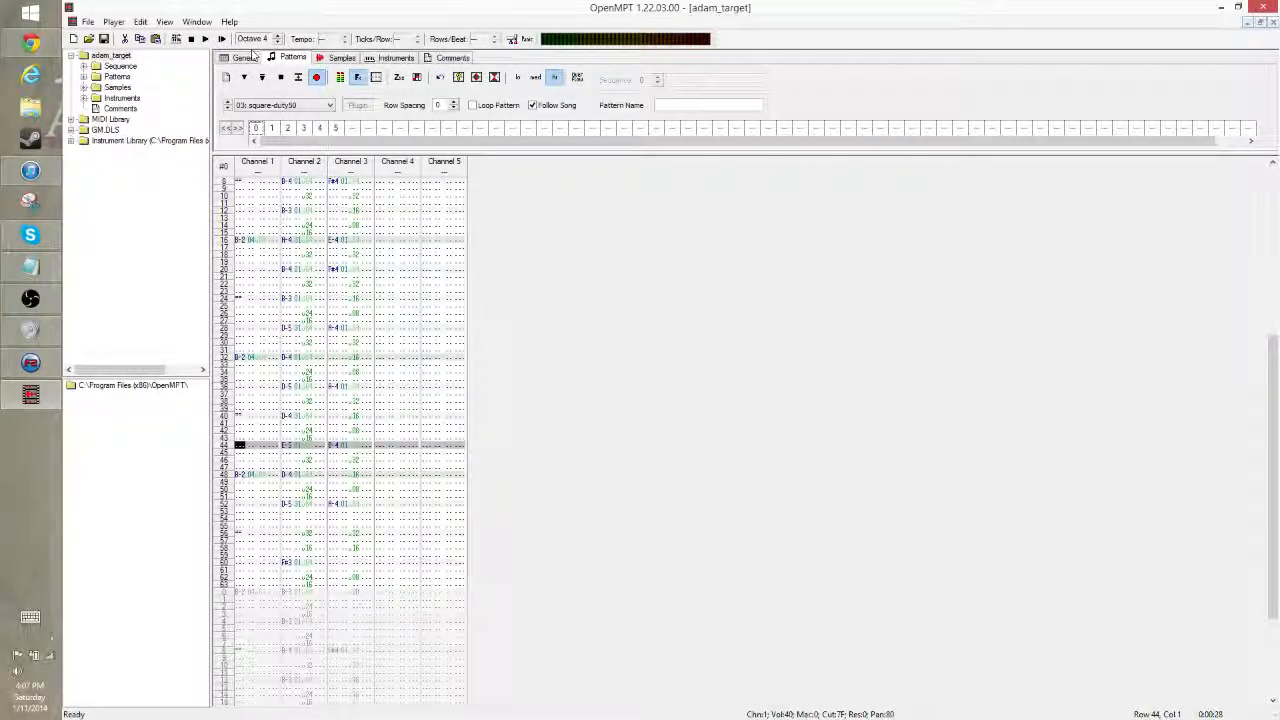
Step: Play the song from pattern 4 of the sequence, then stop playback
{"action": "left_click", "coordinate": [380, 246]}
{"action": "left_click", "coordinate": [379, 321]}
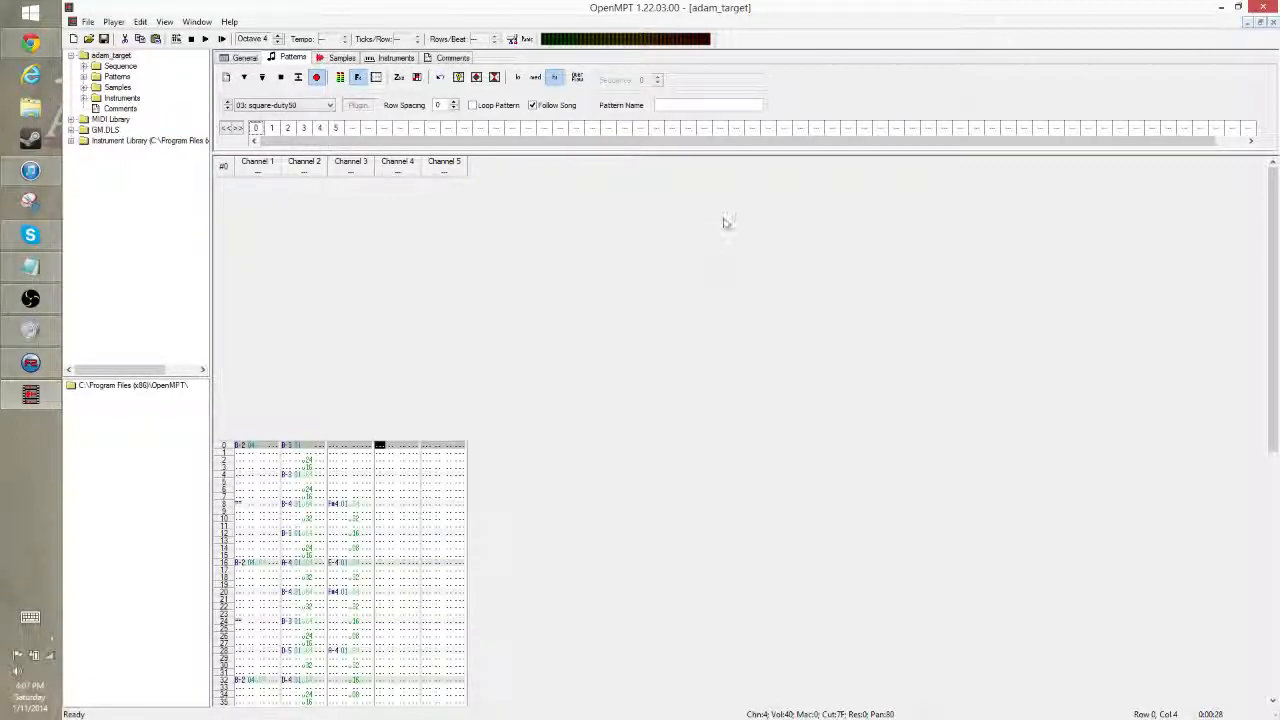
{"action": "left_click", "coordinate": [176, 38]}
{"action": "left_click", "coordinate": [320, 128]}
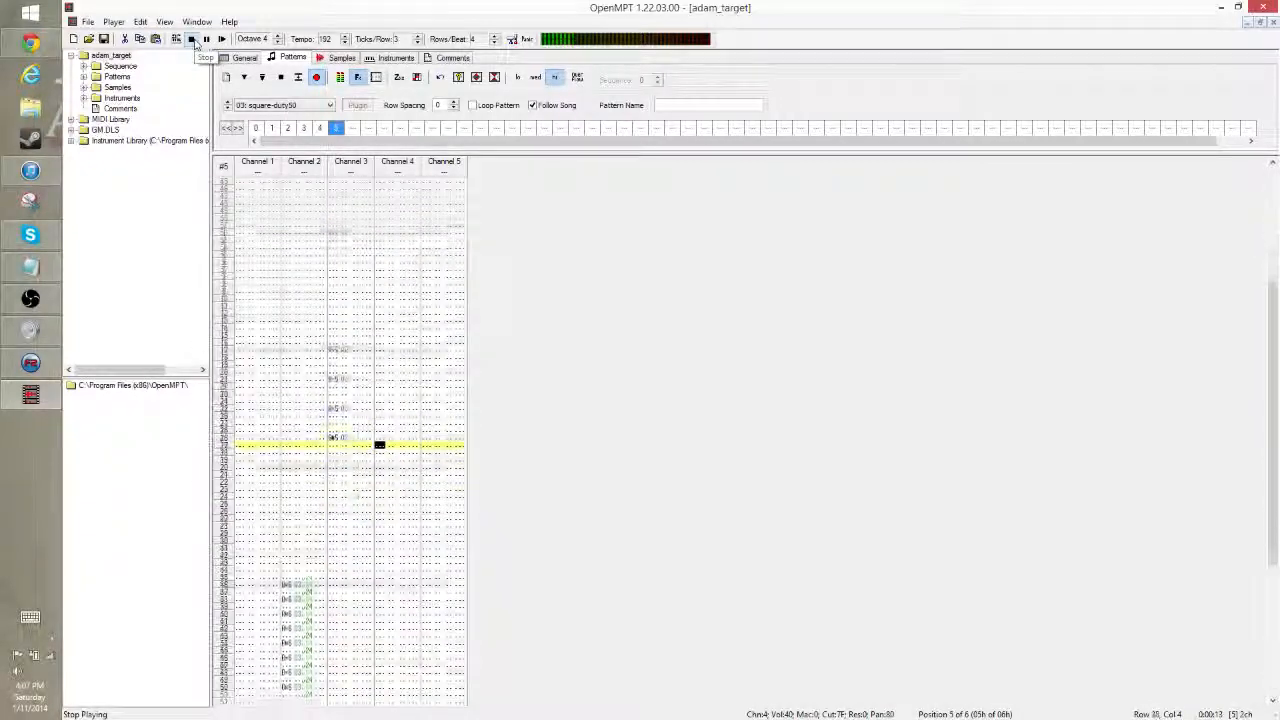
{"action": "left_click", "coordinate": [192, 39]}
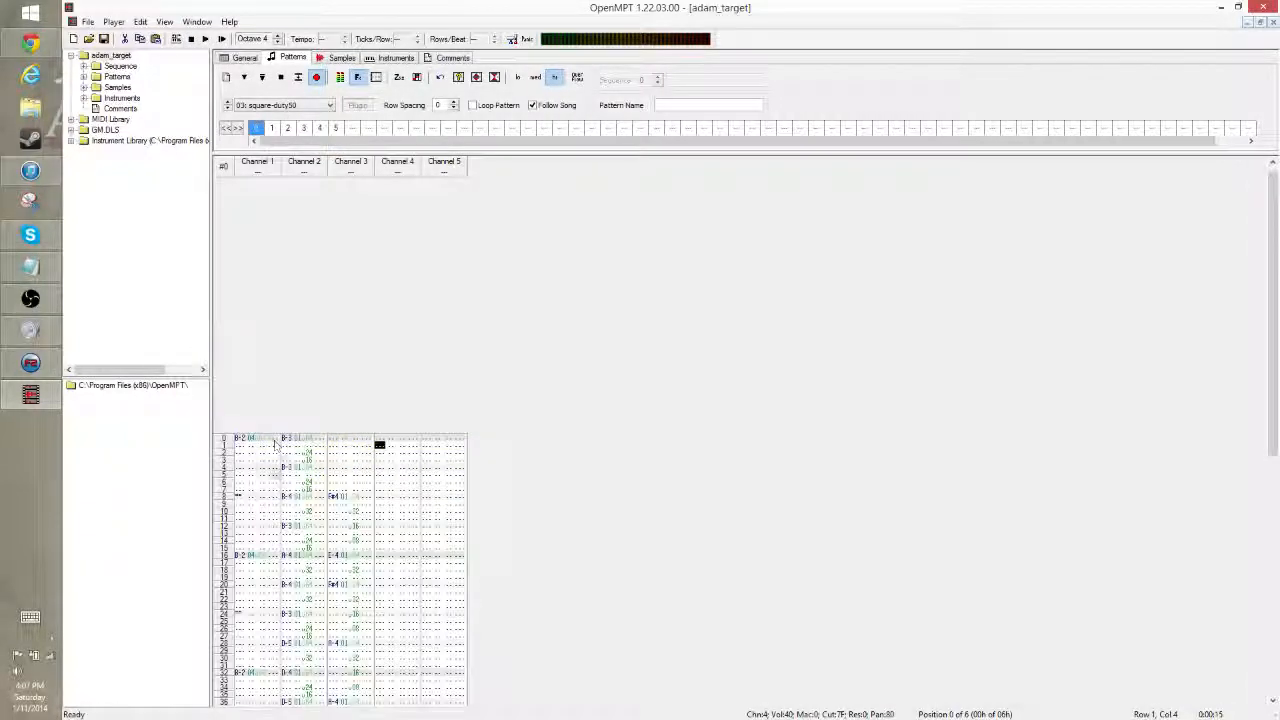
Step: Look through the notes of pattern 5 and play back pattern 4
{"action": "left_click", "coordinate": [336, 128]}
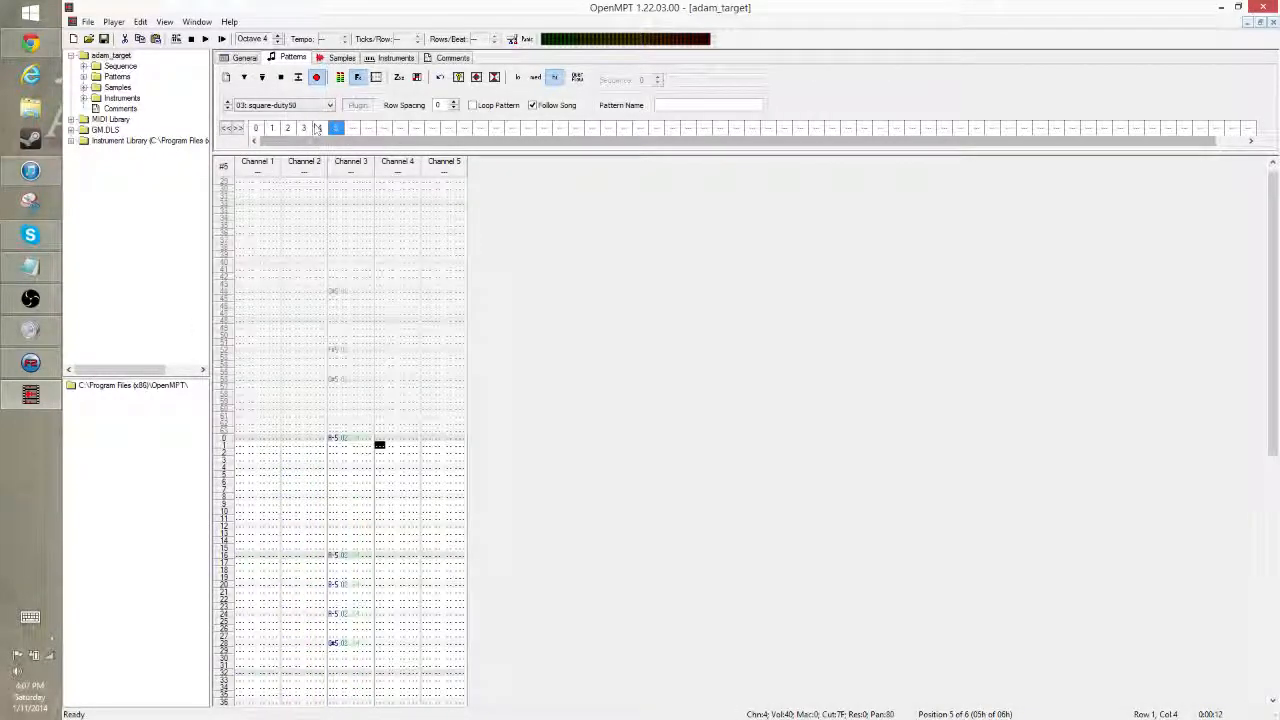
{"action": "left_click", "coordinate": [338, 467]}
{"action": "scroll", "coordinate": [335, 469], "scroll_direction": "down", "scroll_amount": 10}
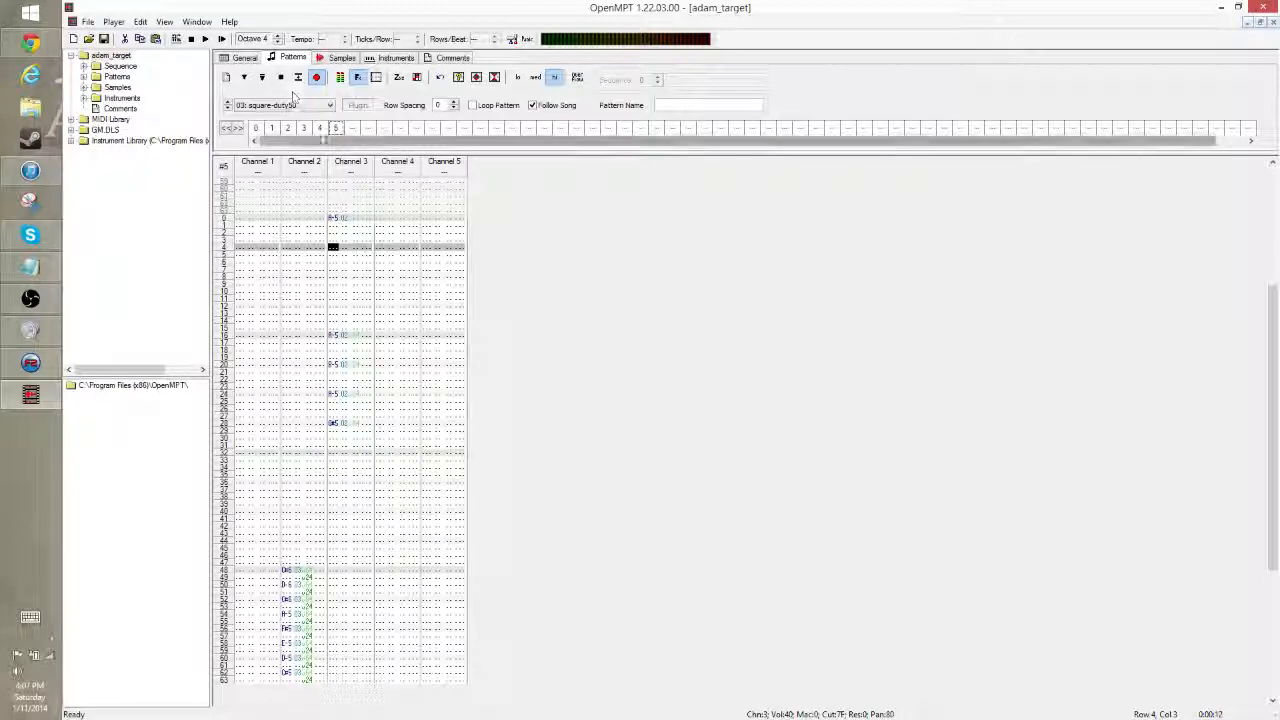
{"action": "left_click", "coordinate": [320, 128]}
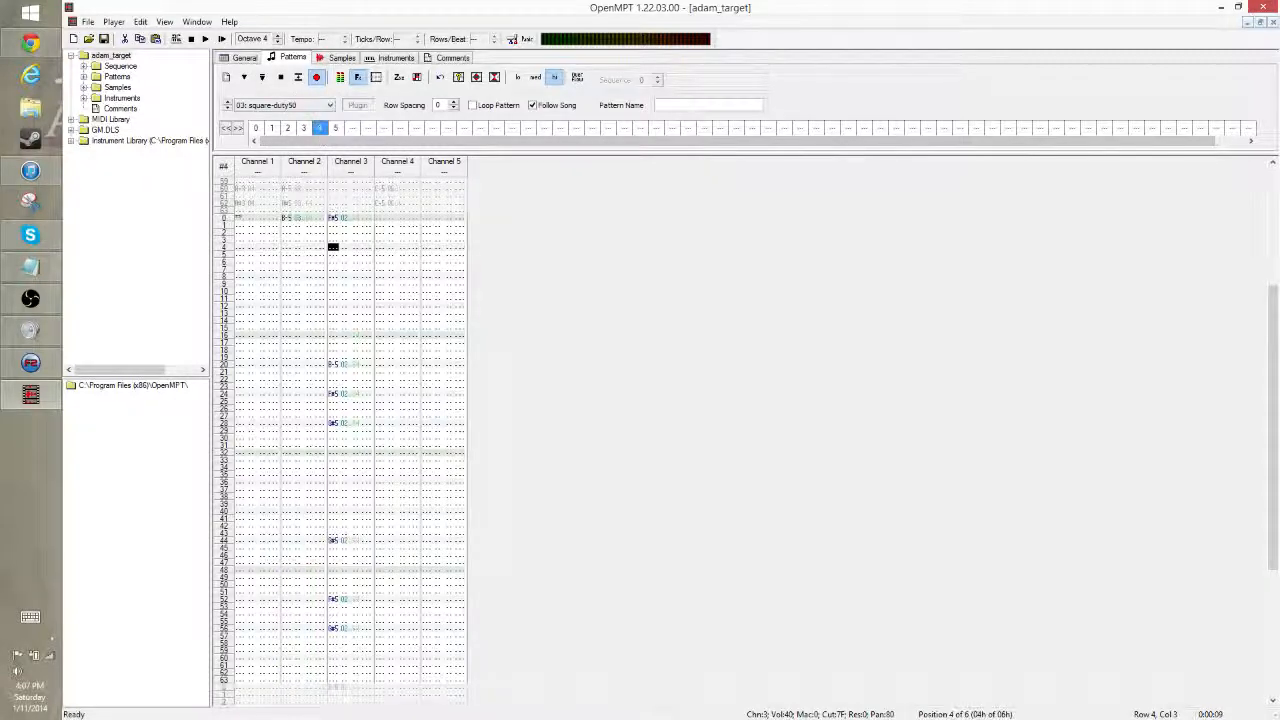
{"action": "left_click", "coordinate": [205, 39]}
{"action": "left_click", "coordinate": [192, 39]}
Step: Enter a volume of 56 in Channel 2 at row 8 of pattern 4
{"action": "left_click", "coordinate": [312, 367]}
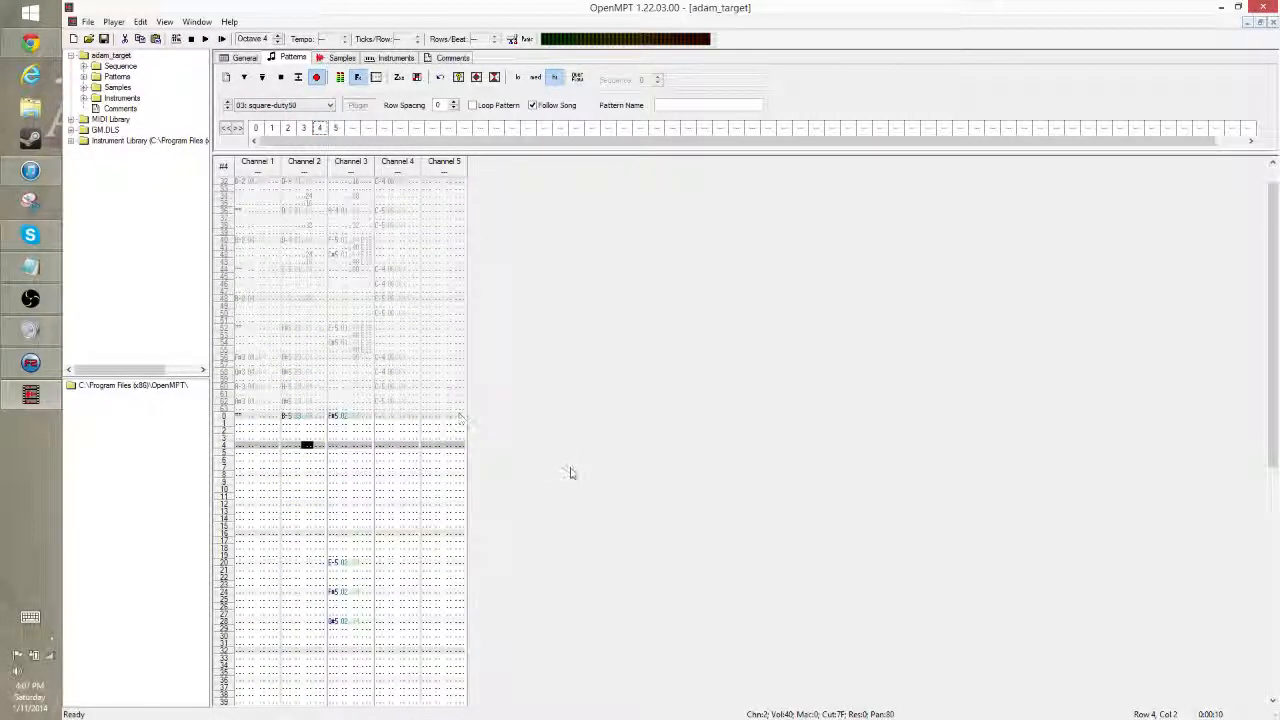
{"action": "key", "text": "Down"}
{"action": "key", "text": "Down"}
{"action": "key", "text": "Down"}
{"action": "key", "text": "Down"}
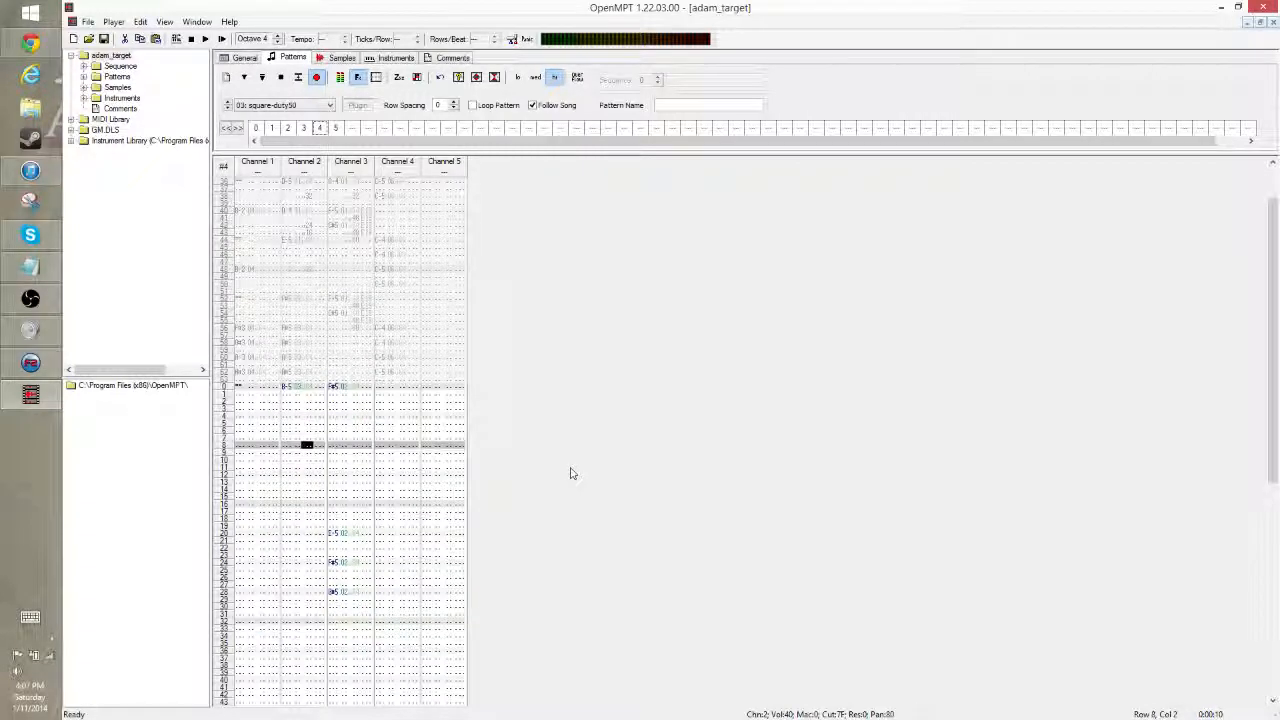
{"action": "type", "text": "56"}
Step: Enter a volume of 40 in Channel 2 at row 16 of pattern 4
{"action": "key", "text": "Down"}
{"action": "key", "text": "Down"}
{"action": "key", "text": "Down"}
{"action": "key", "text": "Down"}
{"action": "key", "text": "Down"}
{"action": "key", "text": "Down"}
{"action": "key", "text": "Down"}
{"action": "key", "text": "Down"}
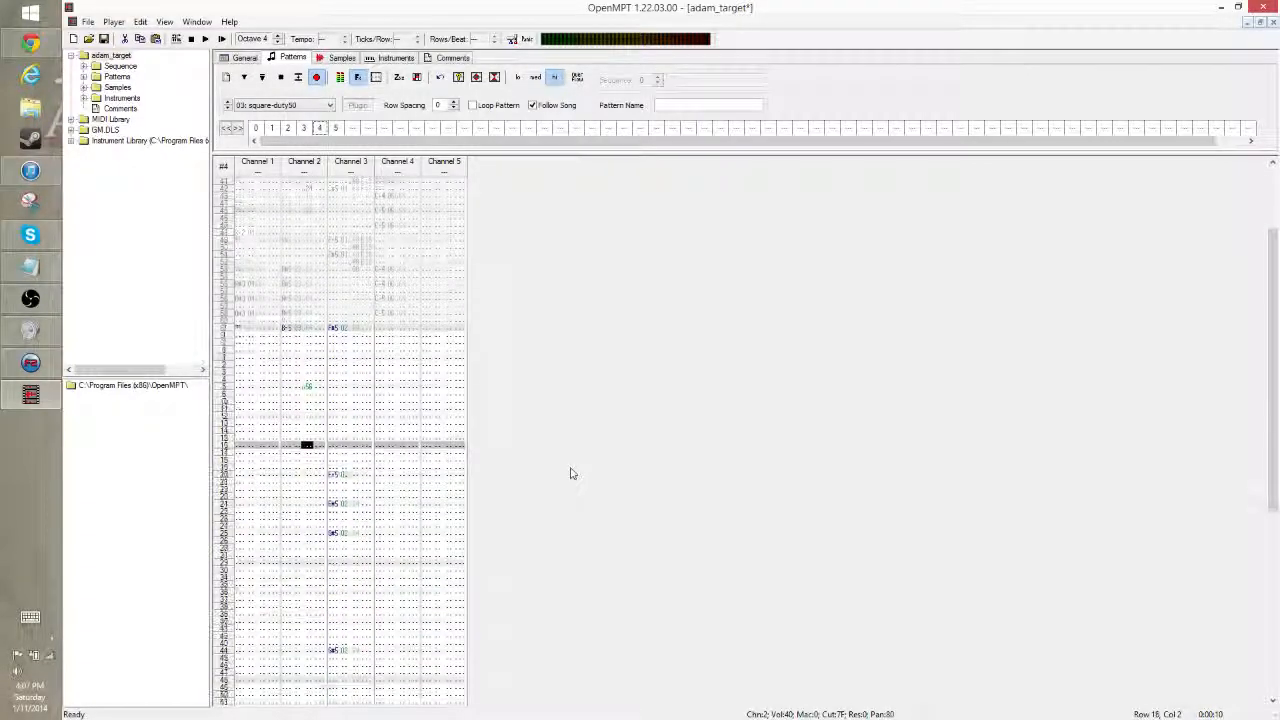
{"action": "type", "text": "40"}
Step: Enter a volume of 40 in Channel 2 at row 24 of pattern 4
{"action": "key", "text": "Down"}
{"action": "key", "text": "Down"}
{"action": "key", "text": "Down"}
{"action": "key", "text": "Down"}
{"action": "key", "text": "Down"}
{"action": "key", "text": "Down"}
{"action": "key", "text": "Down"}
{"action": "key", "text": "Down"}
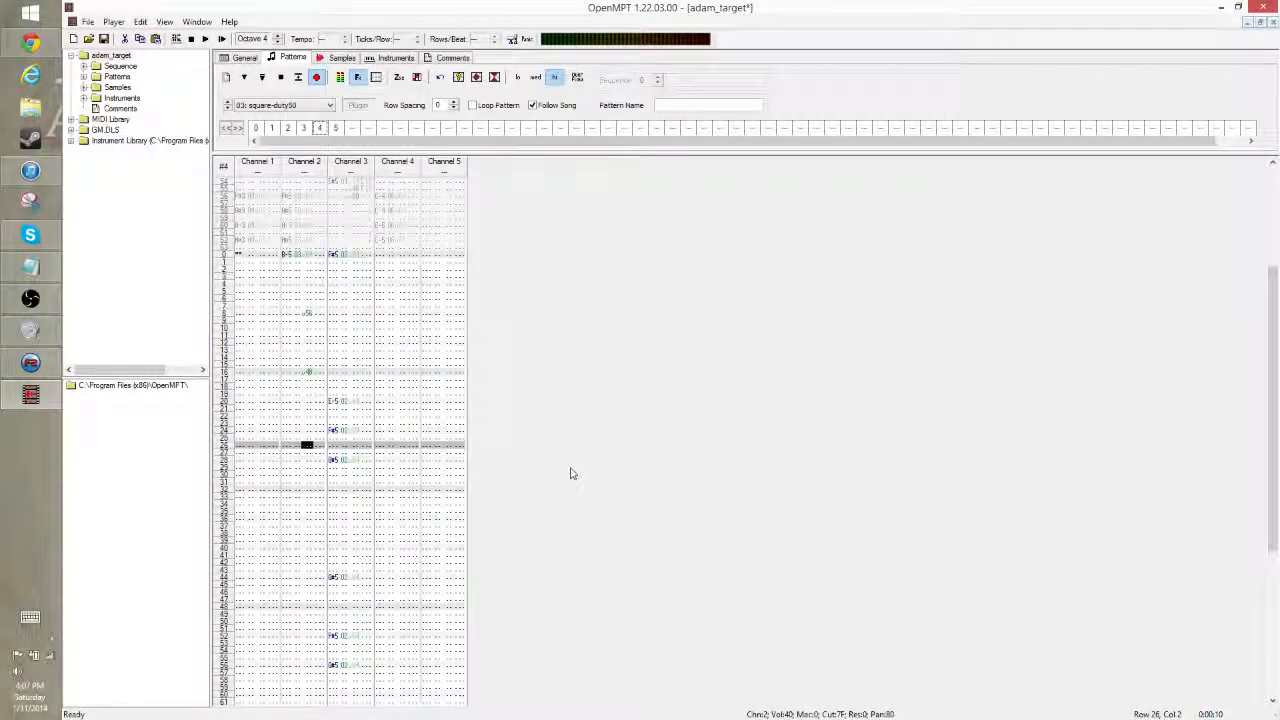
{"action": "type", "text": "40"}
Step: Enter a volume of 32 in Channel 2 at row 32 of pattern 4
{"action": "key", "text": "Down"}
{"action": "key", "text": "Down"}
{"action": "key", "text": "Down"}
{"action": "key", "text": "Down"}
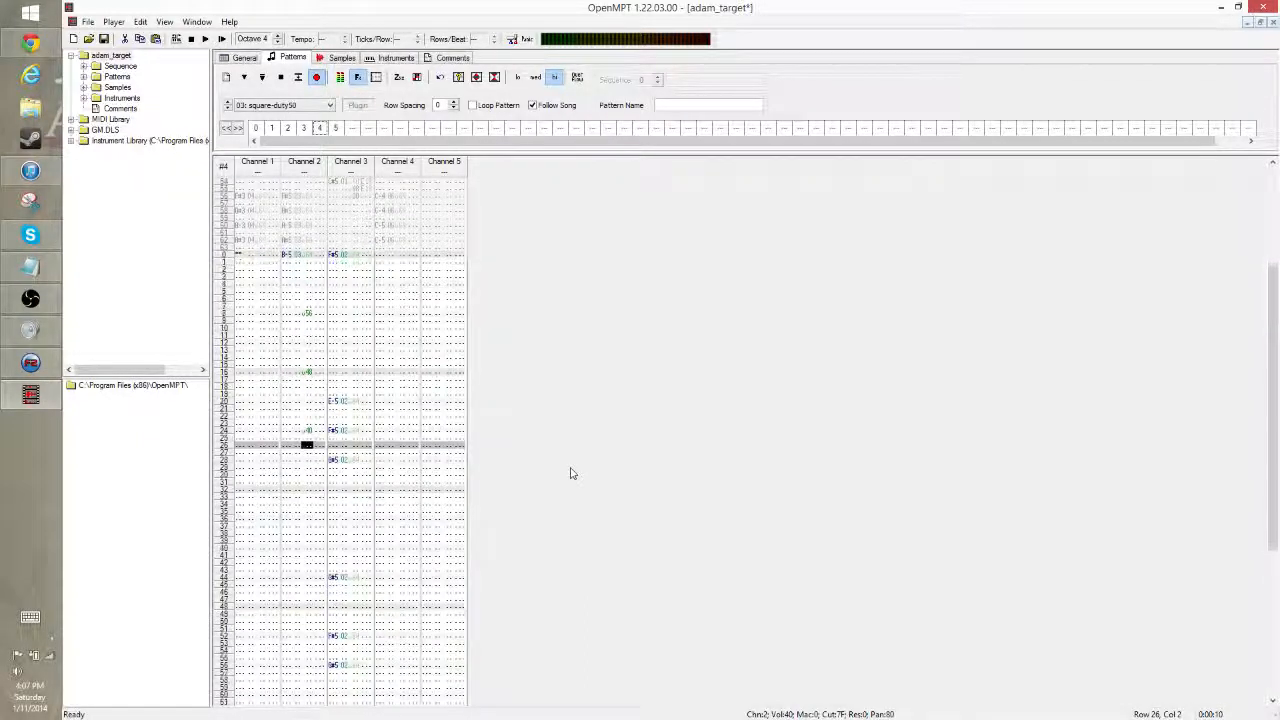
{"action": "key", "text": "Down"}
{"action": "key", "text": "Down"}
{"action": "key", "text": "Down"}
{"action": "key", "text": "Down"}
{"action": "type", "text": "32"}
Step: Enter a volume of 24 in Channel 2 at row 48 of pattern 4
{"action": "key", "text": "Down"}
{"action": "key", "text": "Down"}
{"action": "key", "text": "Down"}
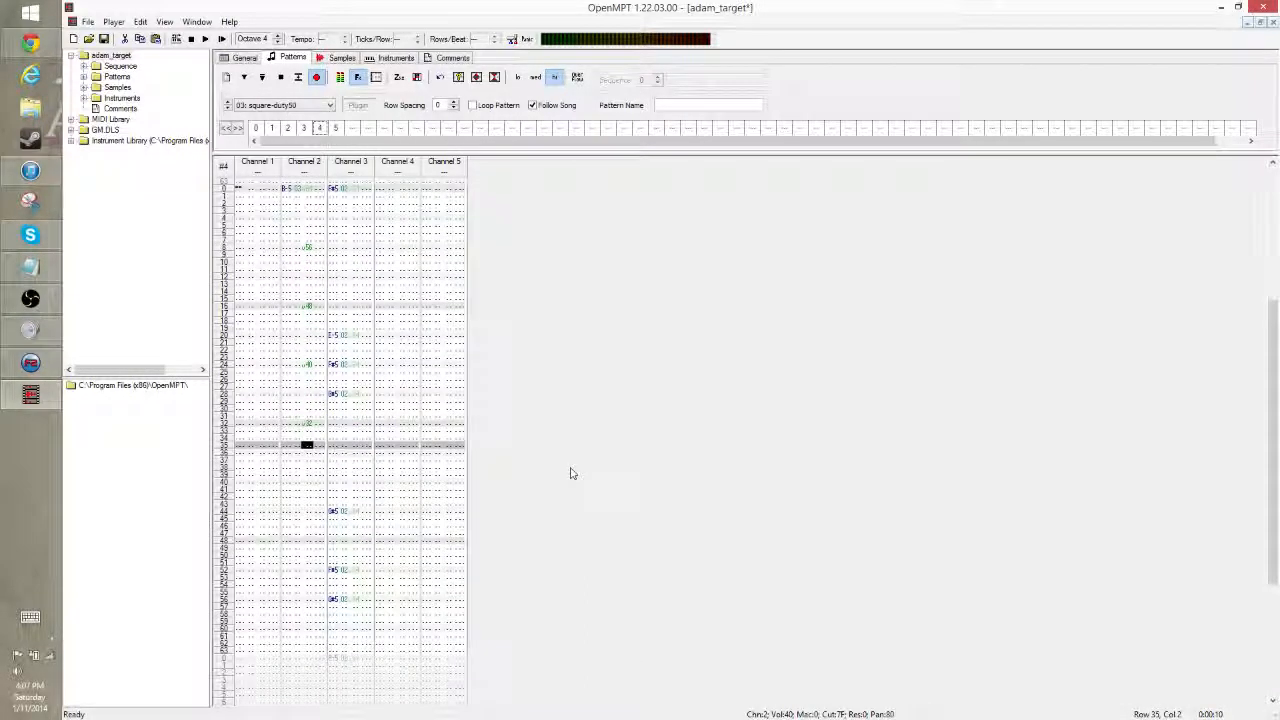
{"action": "key", "text": "Down"}
{"action": "key", "text": "Down"}
{"action": "key", "text": "Down"}
{"action": "key", "text": "Down"}
{"action": "key", "text": "Down"}
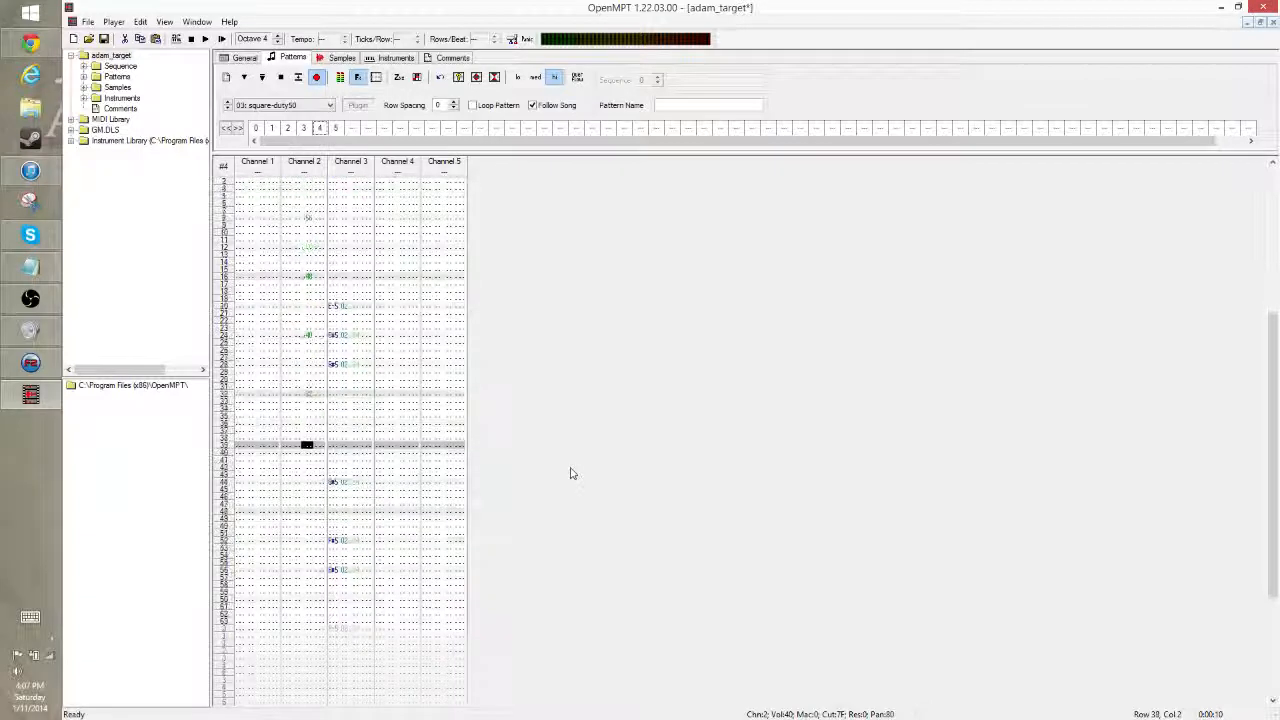
{"action": "key", "text": "Down"}
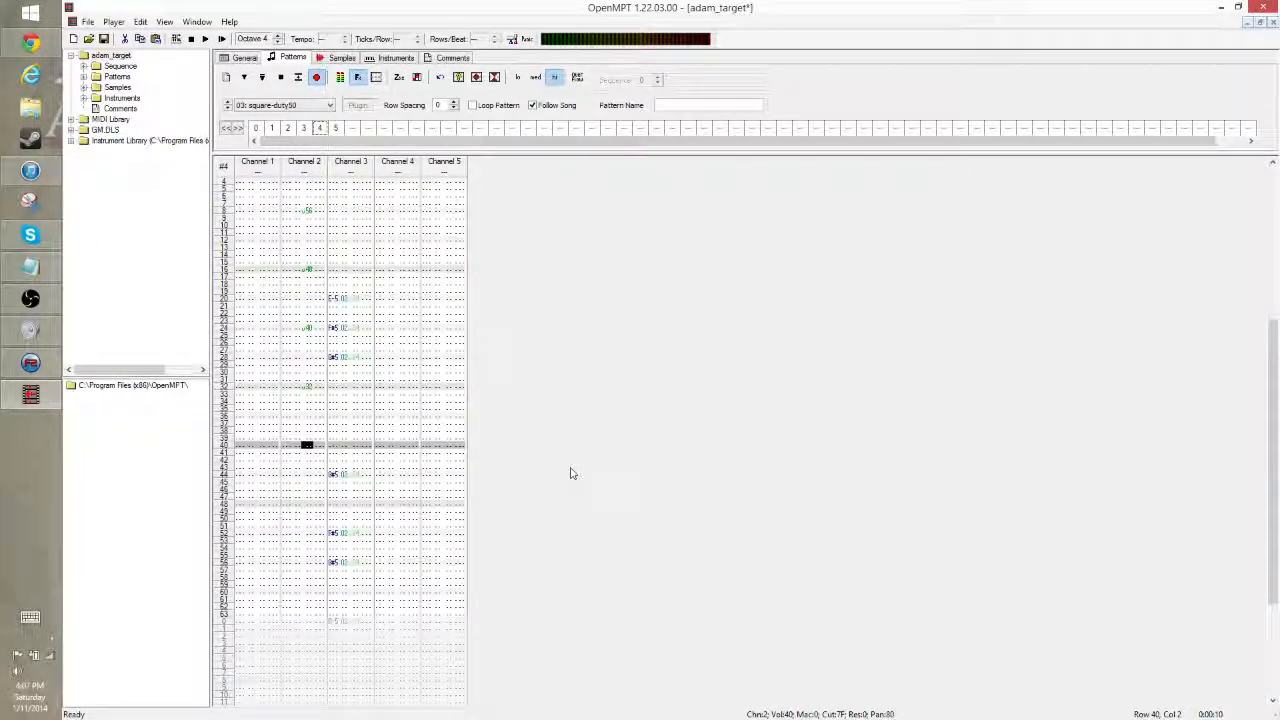
{"action": "key", "text": "Down"}
{"action": "key", "text": "Down"}
{"action": "key", "text": "Down"}
{"action": "key", "text": "Down"}
{"action": "key", "text": "Down"}
{"action": "key", "text": "Down"}
{"action": "key", "text": "Down"}
{"action": "key", "text": "Down"}
{"action": "type", "text": "24"}
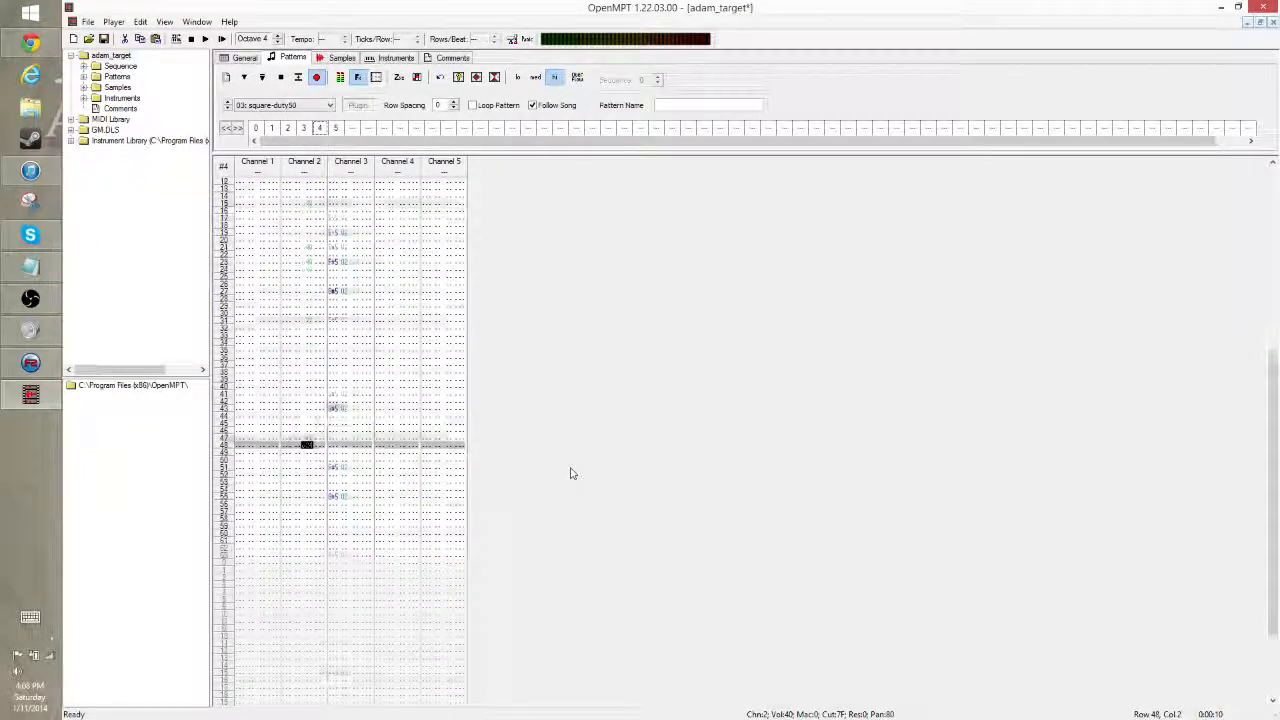
Step: Play back the edited pattern and save the song
{"action": "key", "text": "Down"}
{"action": "key", "text": "Down"}
{"action": "key", "text": "Down"}
{"action": "left_click", "coordinate": [205, 38]}
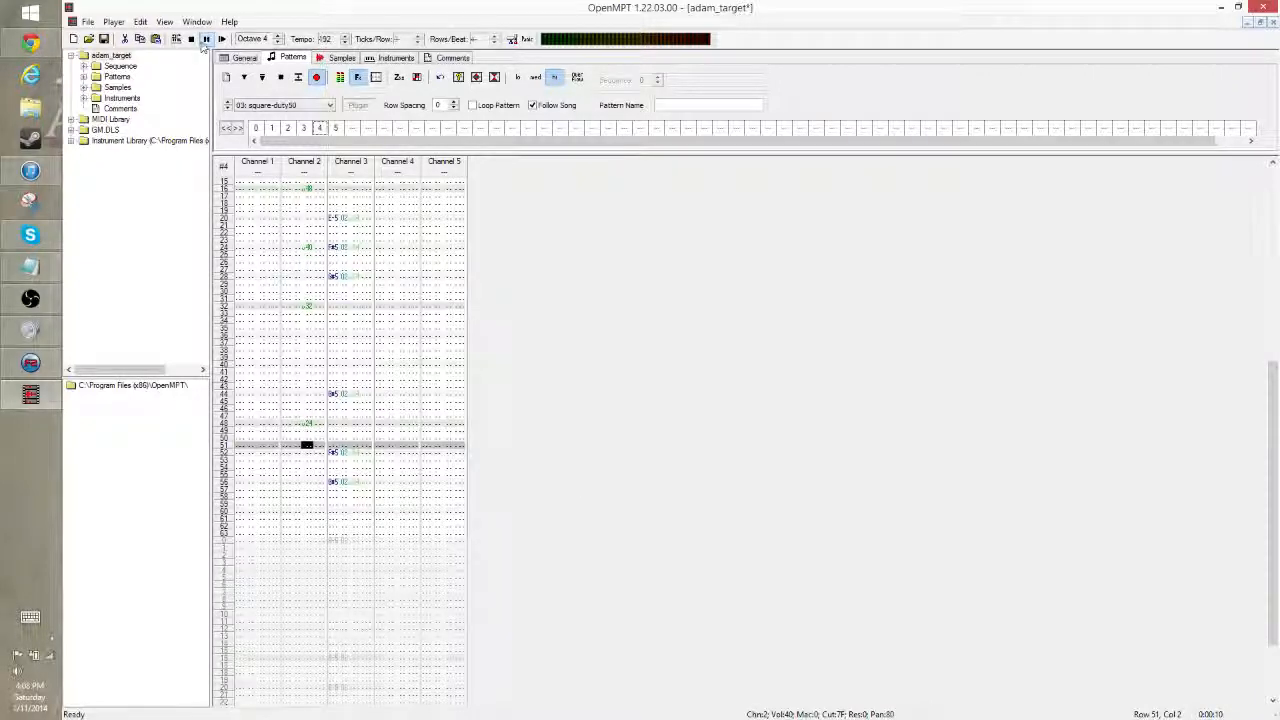
{"action": "left_click", "coordinate": [103, 38]}
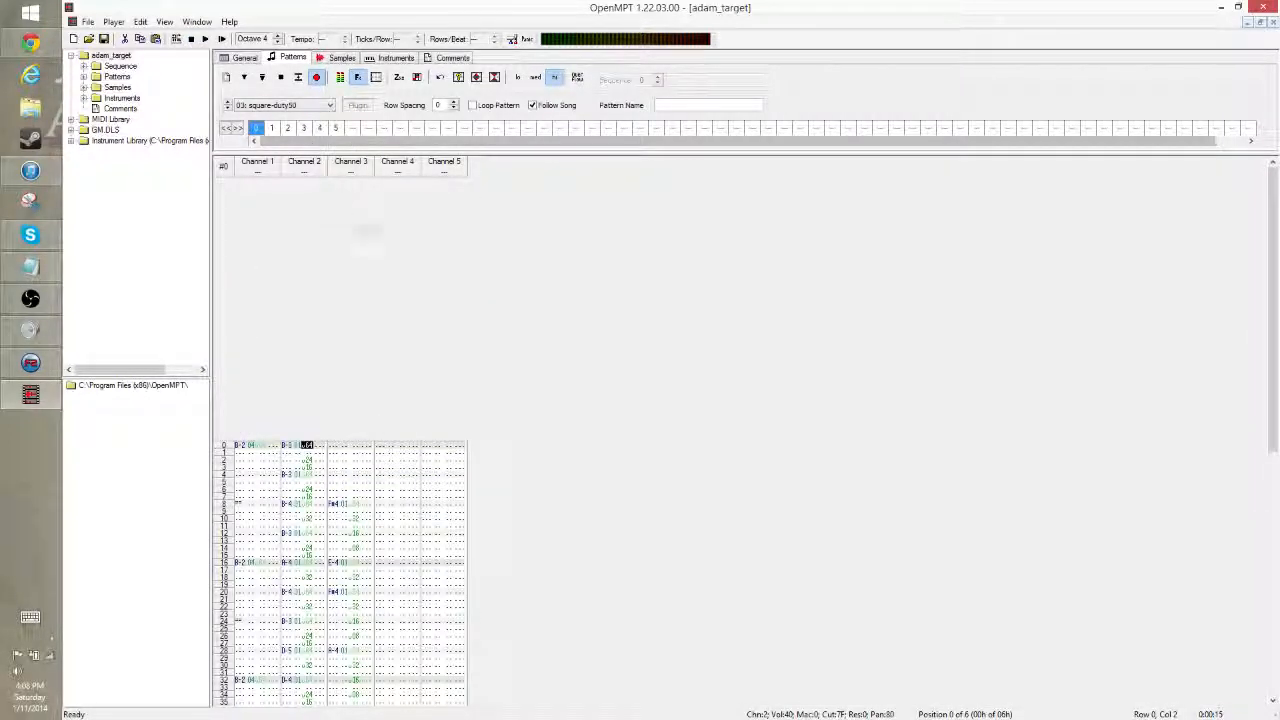
Step: Listen to patterns 3 and 4 of the sequence to check the Channel 2 volume fade
{"action": "left_click", "coordinate": [319, 128]}
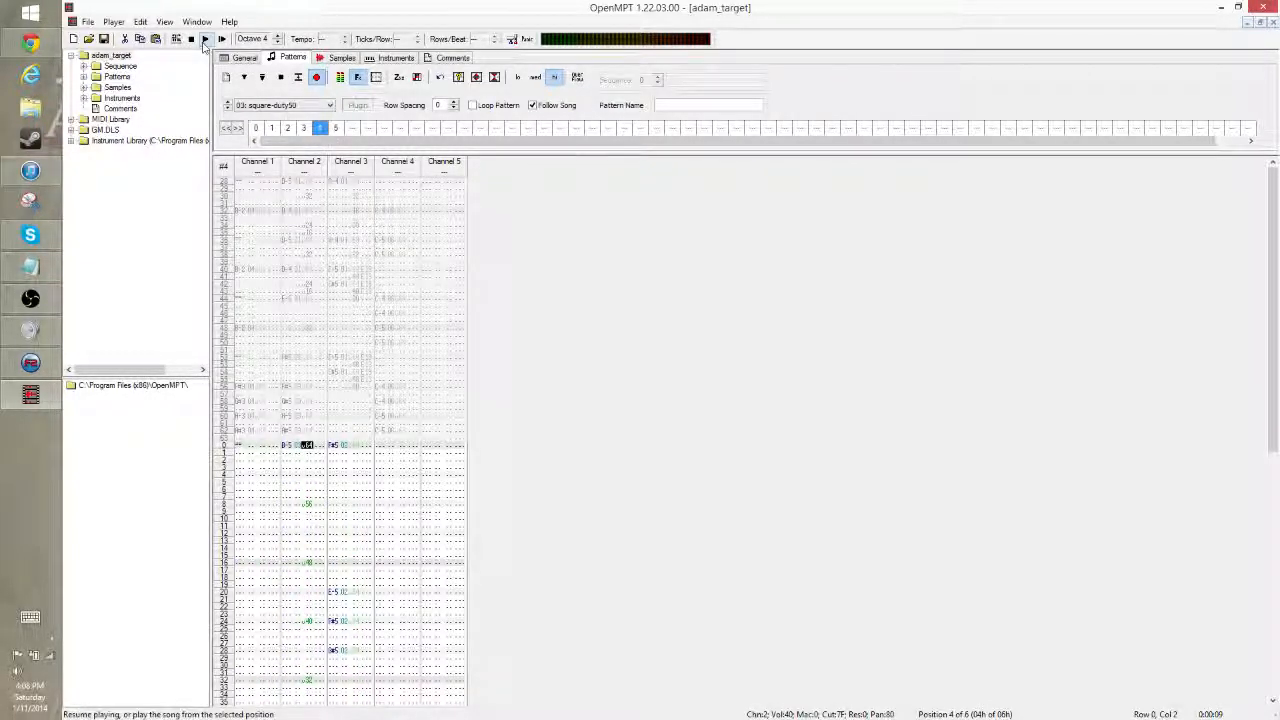
{"action": "left_click", "coordinate": [303, 128]}
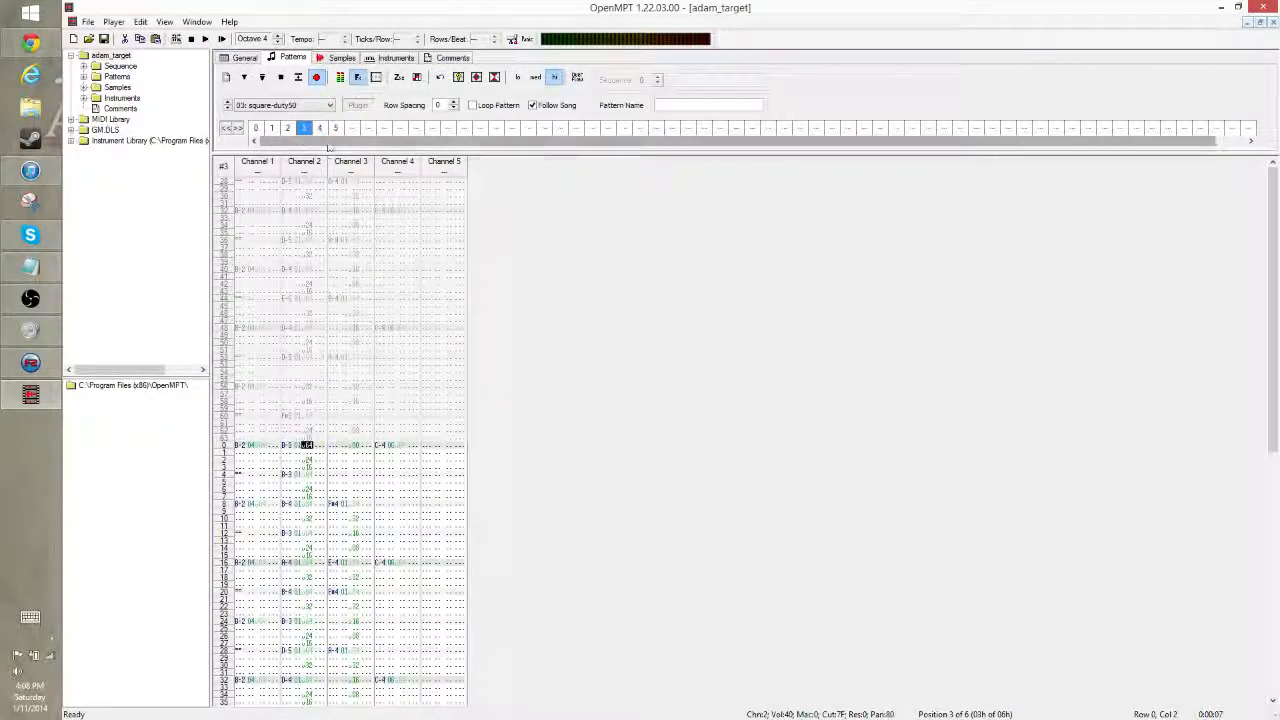
{"action": "left_click", "coordinate": [319, 128]}
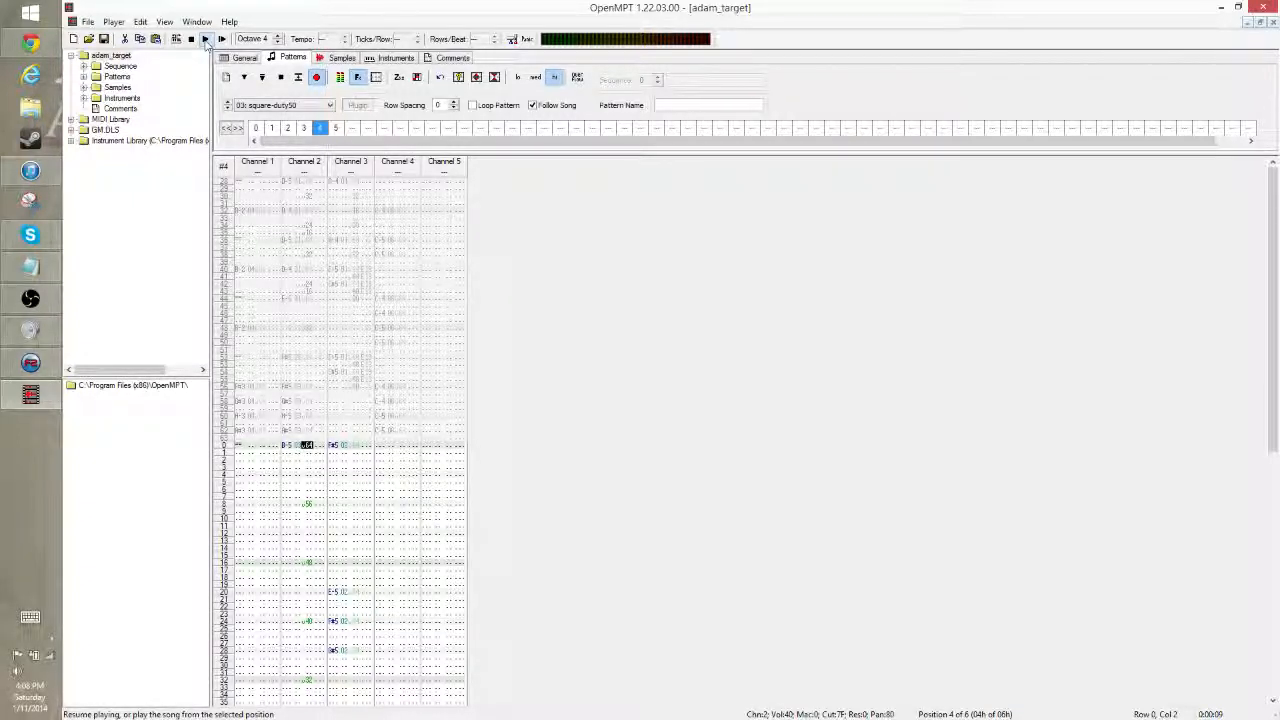
{"action": "left_click", "coordinate": [205, 38]}
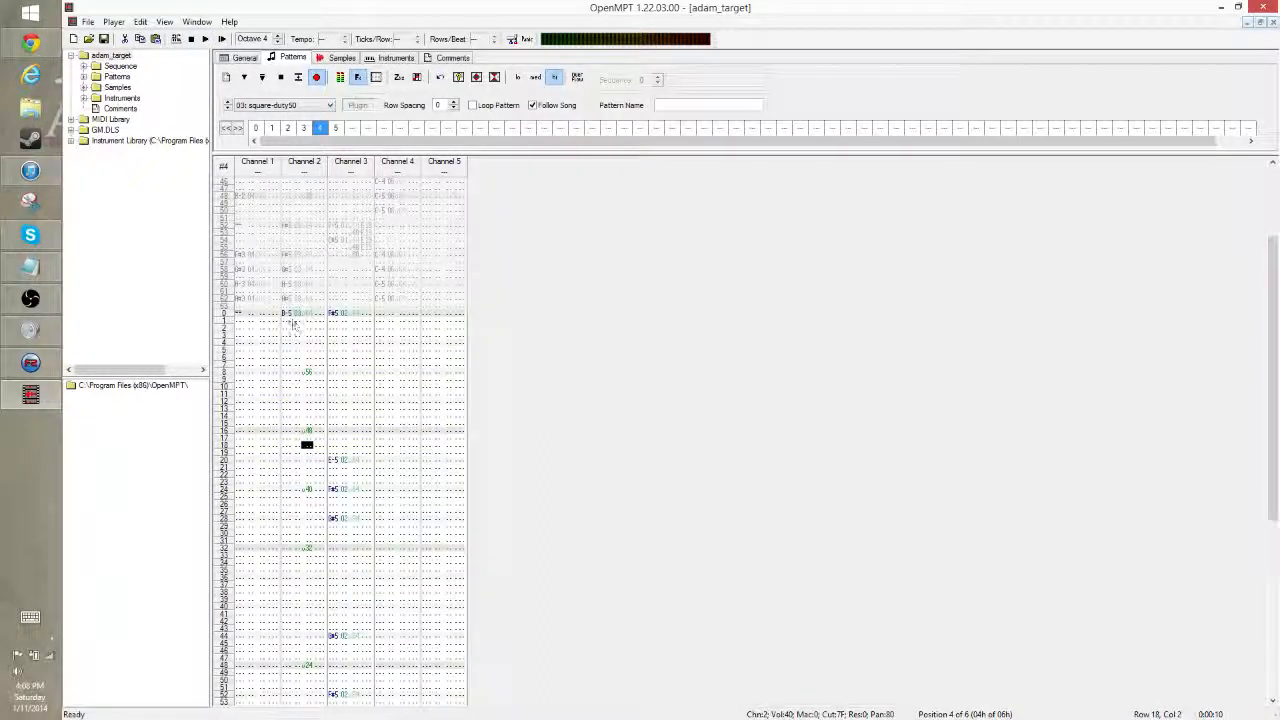
Step: Enter the note B-5 with instrument 03: square-duty50 in Channel 2 at row 0 of pattern 4
{"action": "left_click", "coordinate": [295, 105]}
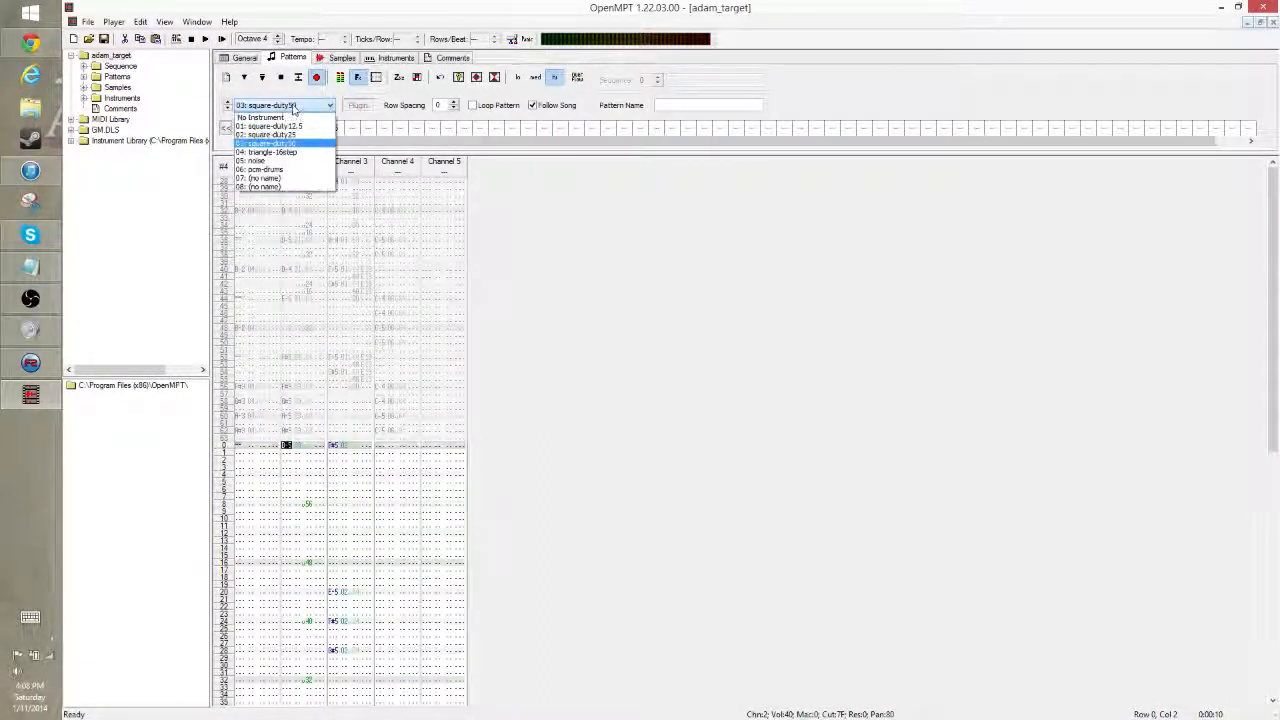
{"action": "left_click", "coordinate": [299, 146]}
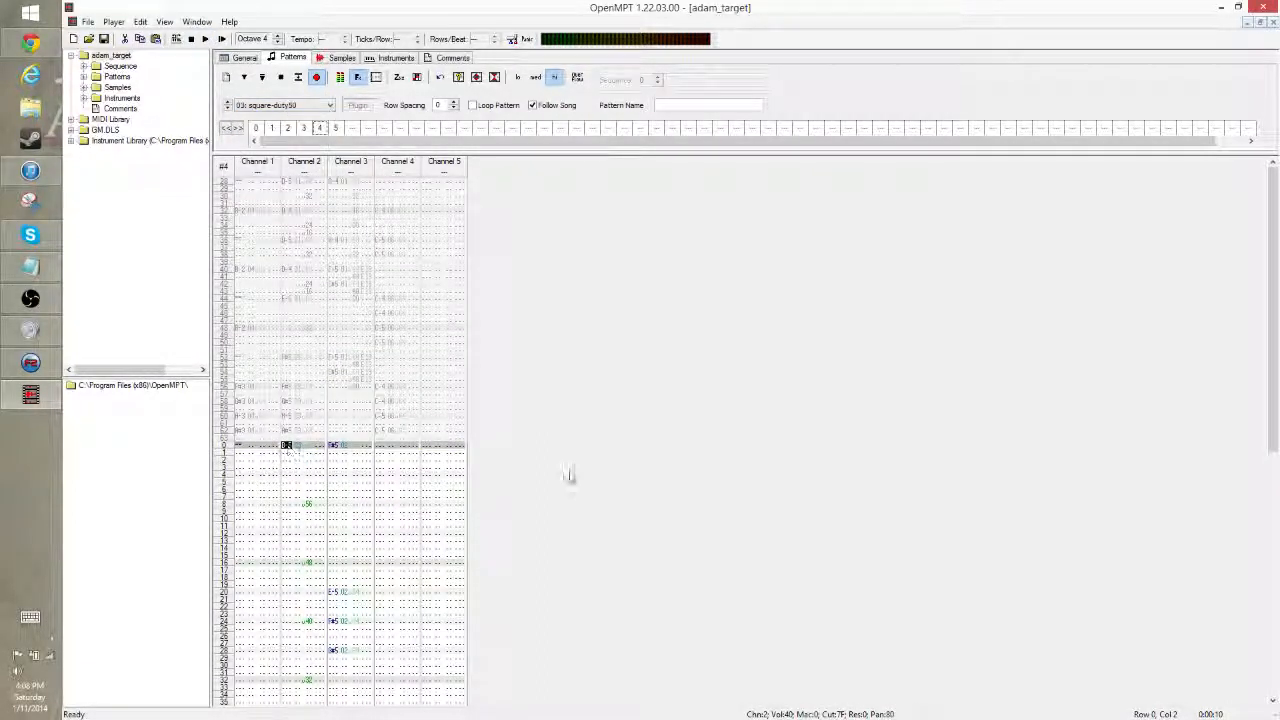
{"action": "key", "text": "u"}
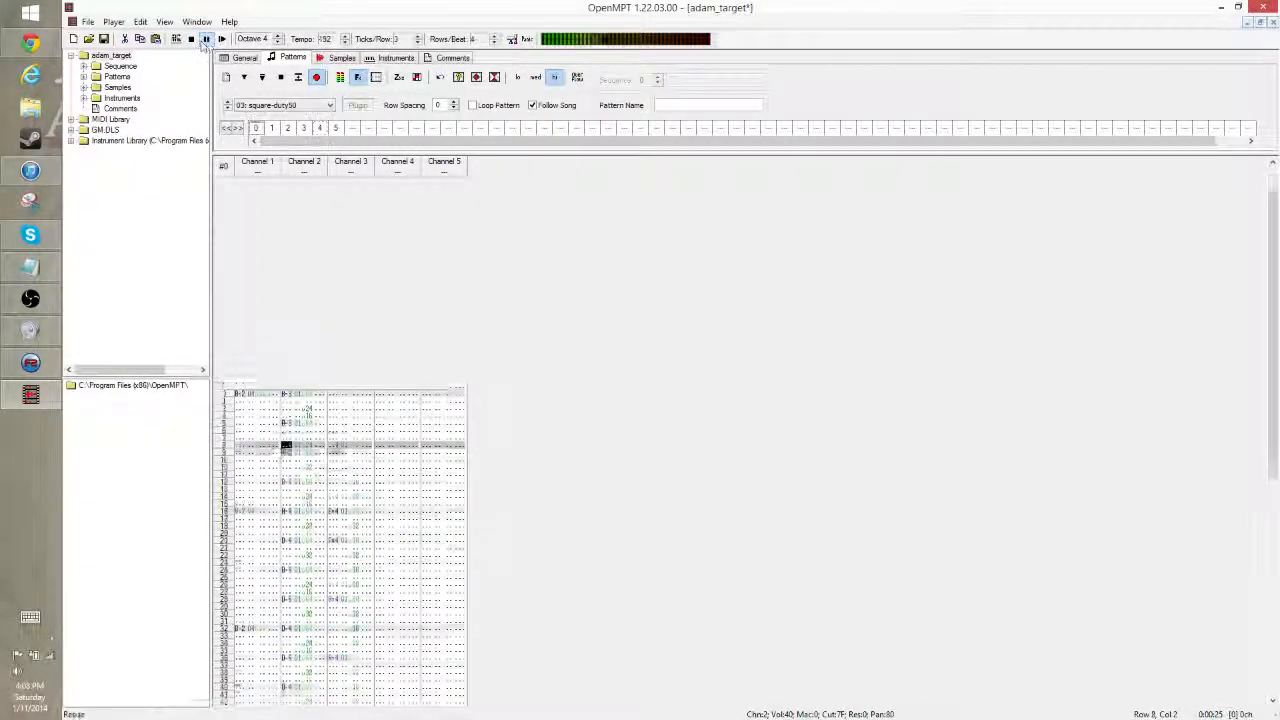
Step: Play back pattern 4 to hear the held Channel 2 note, then stop playback
{"action": "left_click", "coordinate": [320, 129]}
{"action": "key", "text": "F5"}
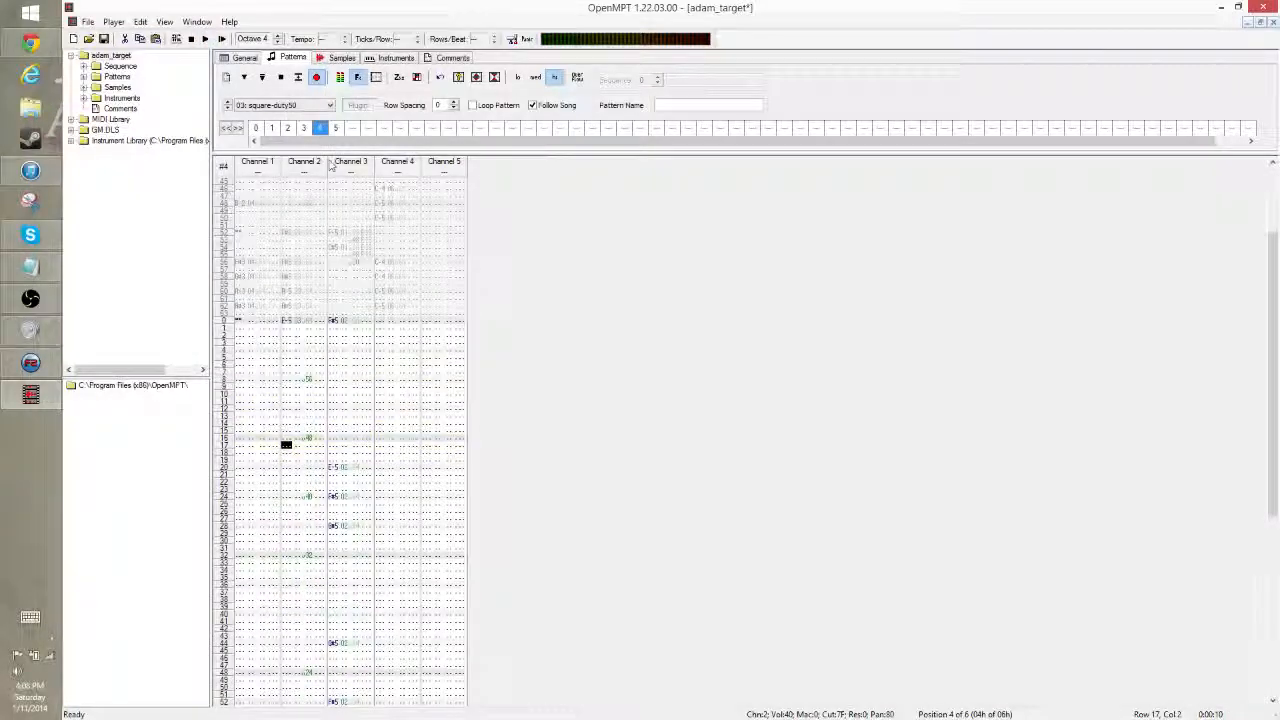
{"action": "left_click", "coordinate": [296, 351]}
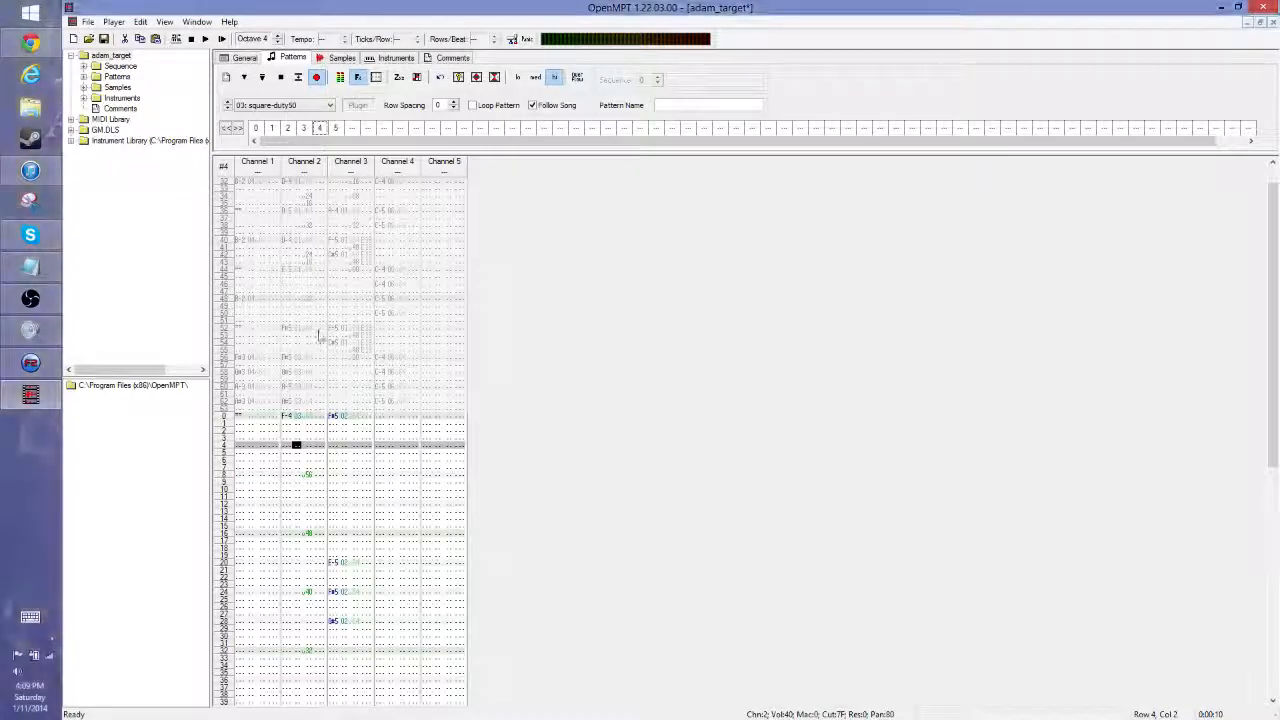
{"action": "left_click", "coordinate": [205, 38]}
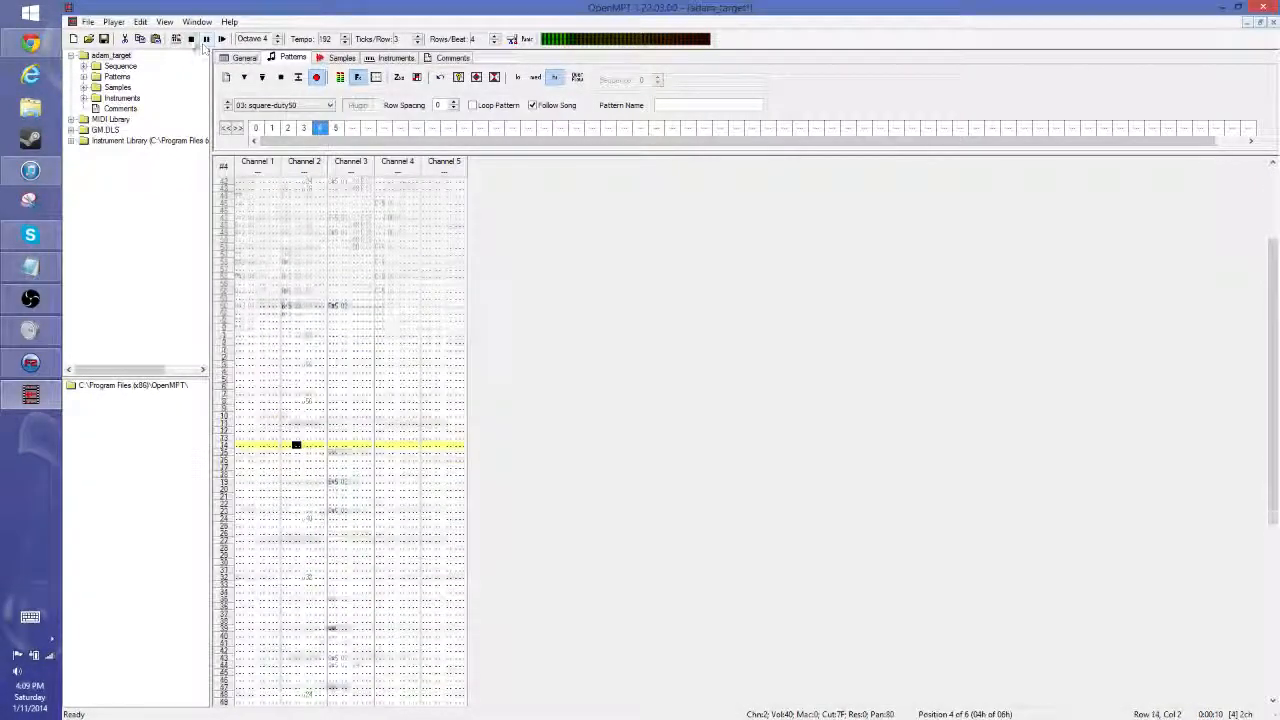
{"action": "left_click", "coordinate": [205, 41]}
Step: Enter a volume of 56 in Channel 2 at row 4 of pattern 4
{"action": "left_click", "coordinate": [368, 232]}
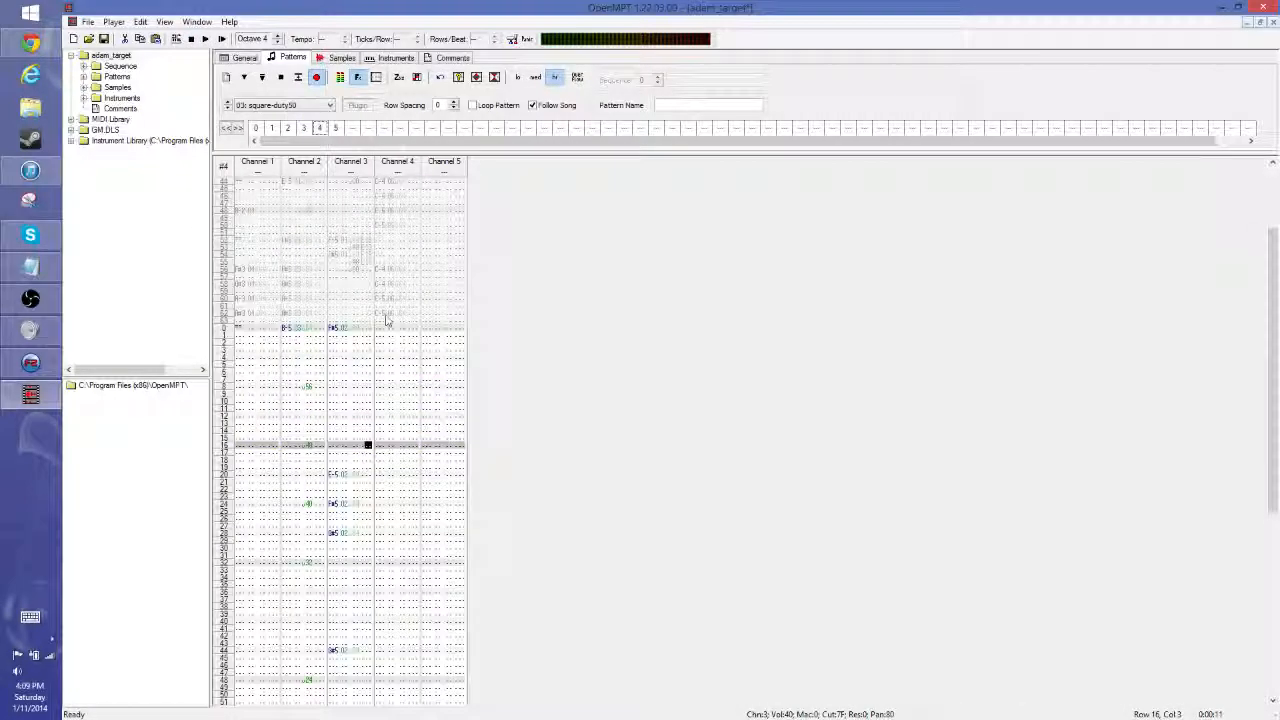
{"action": "scroll", "coordinate": [383, 330], "scroll_direction": "down", "scroll_amount": 2}
{"action": "left_click", "coordinate": [306, 346]}
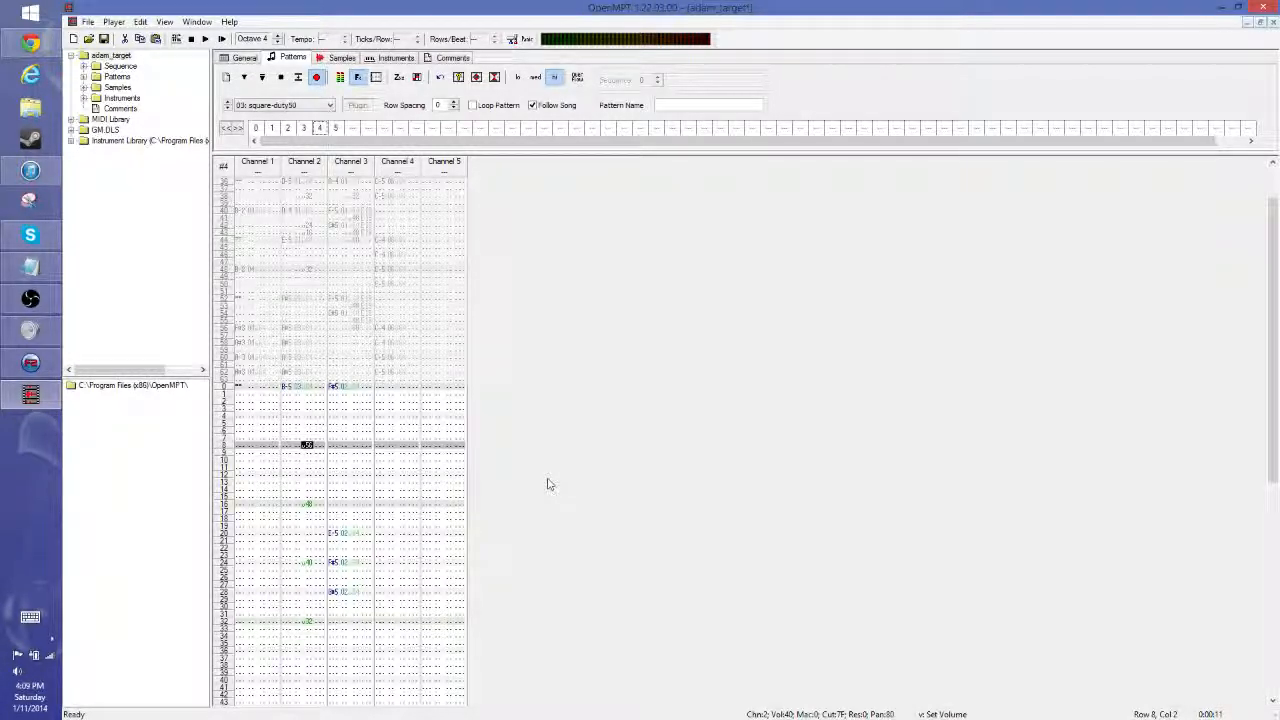
{"action": "key", "text": "Up"}
{"action": "key", "text": "Up"}
{"action": "key", "text": "Up"}
{"action": "key", "text": "Up"}
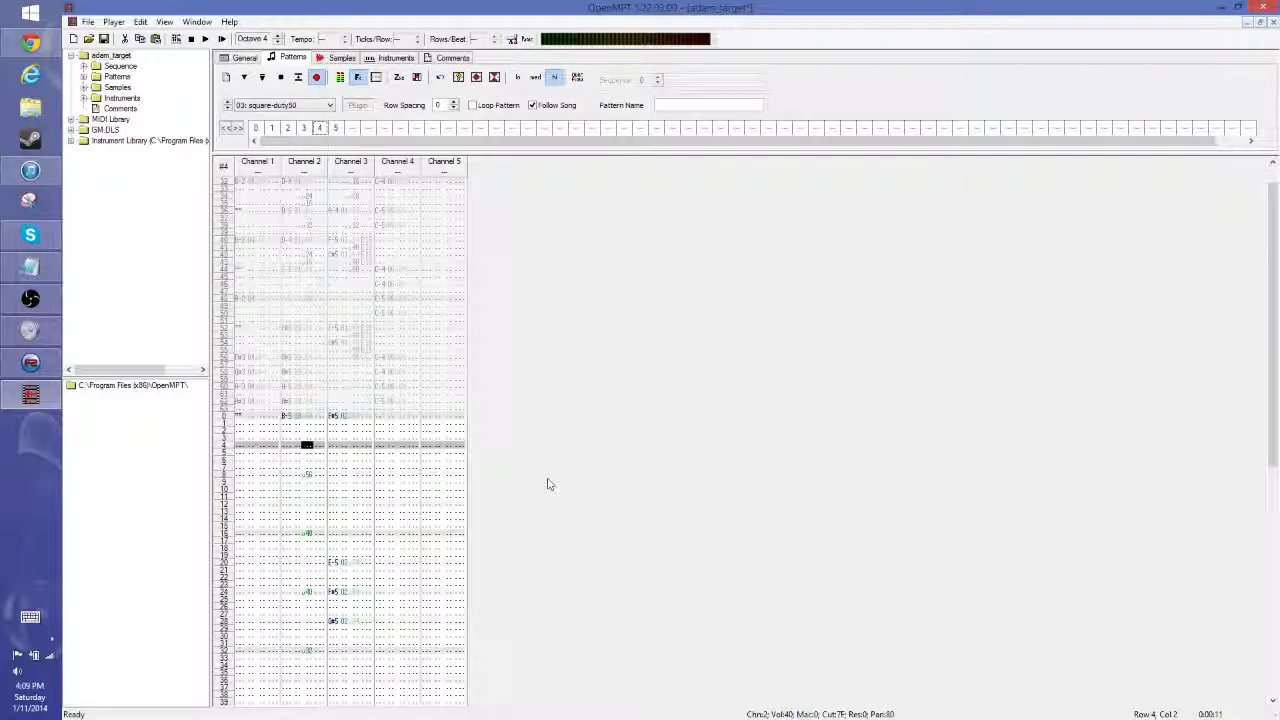
Step: Set the Channel 2 volume in pattern 4 to 48 at row 8 and 40 at row 12
{"action": "key", "text": "Down"}
{"action": "key", "text": "Down"}
{"action": "key", "text": "Down"}
{"action": "key", "text": "Down"}
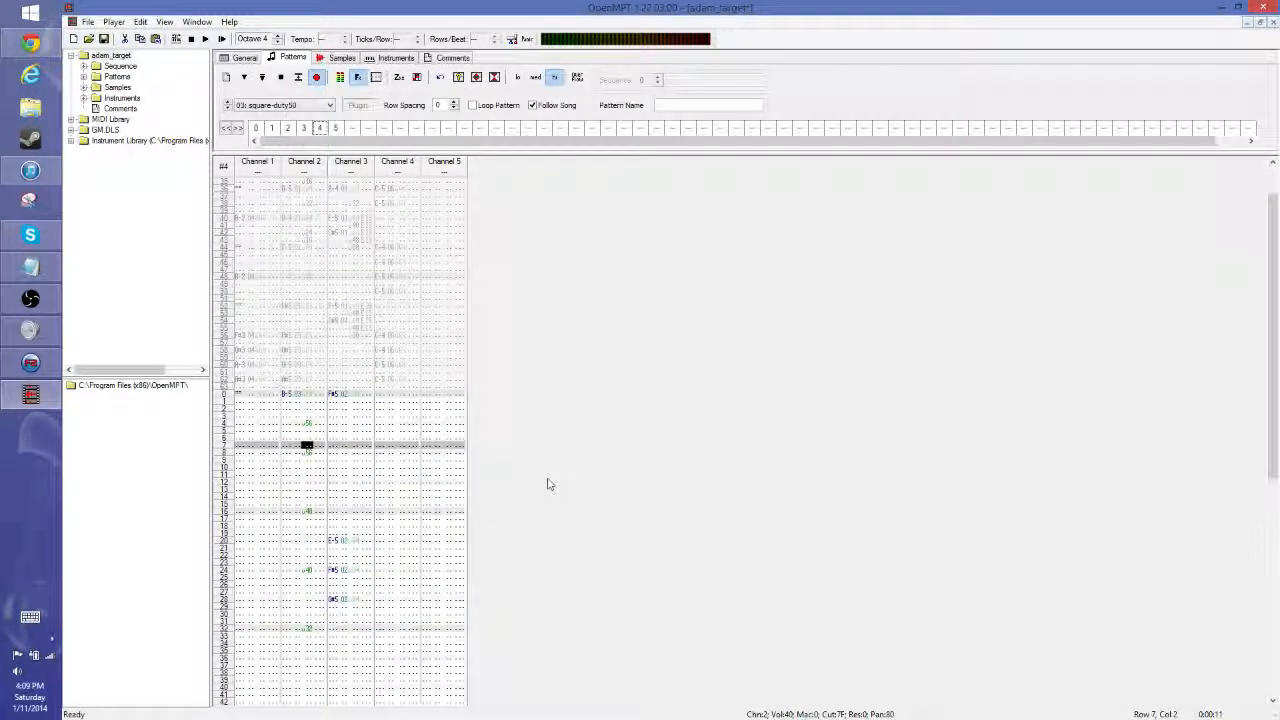
{"action": "key", "text": "Down"}
{"action": "key", "text": "Down"}
{"action": "key", "text": "Down"}
{"action": "key", "text": "Down"}
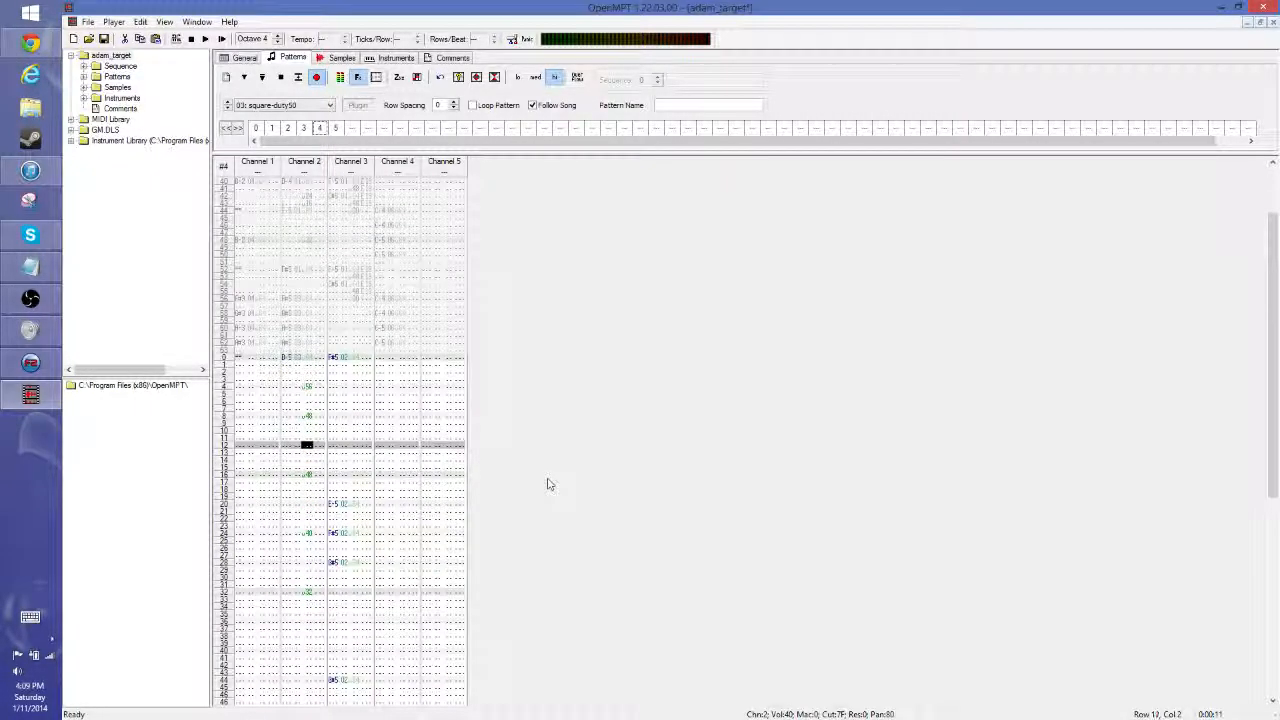
Step: Set the Channel 2 volume in pattern 4 to 32 at row 16 and 24 at row 18
{"action": "key", "text": "Down"}
{"action": "key", "text": "Down"}
{"action": "key", "text": "Down"}
{"action": "key", "text": "Down"}
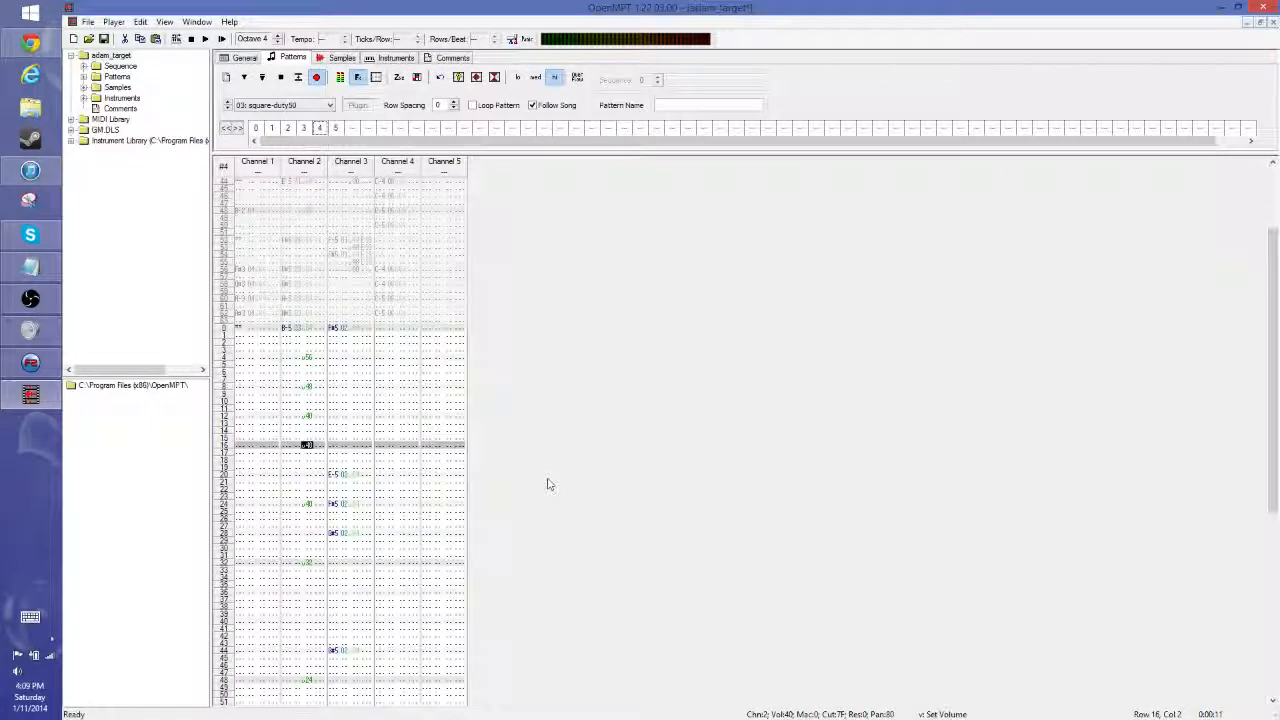
{"action": "key", "text": "Down"}
{"action": "key", "text": "Down"}
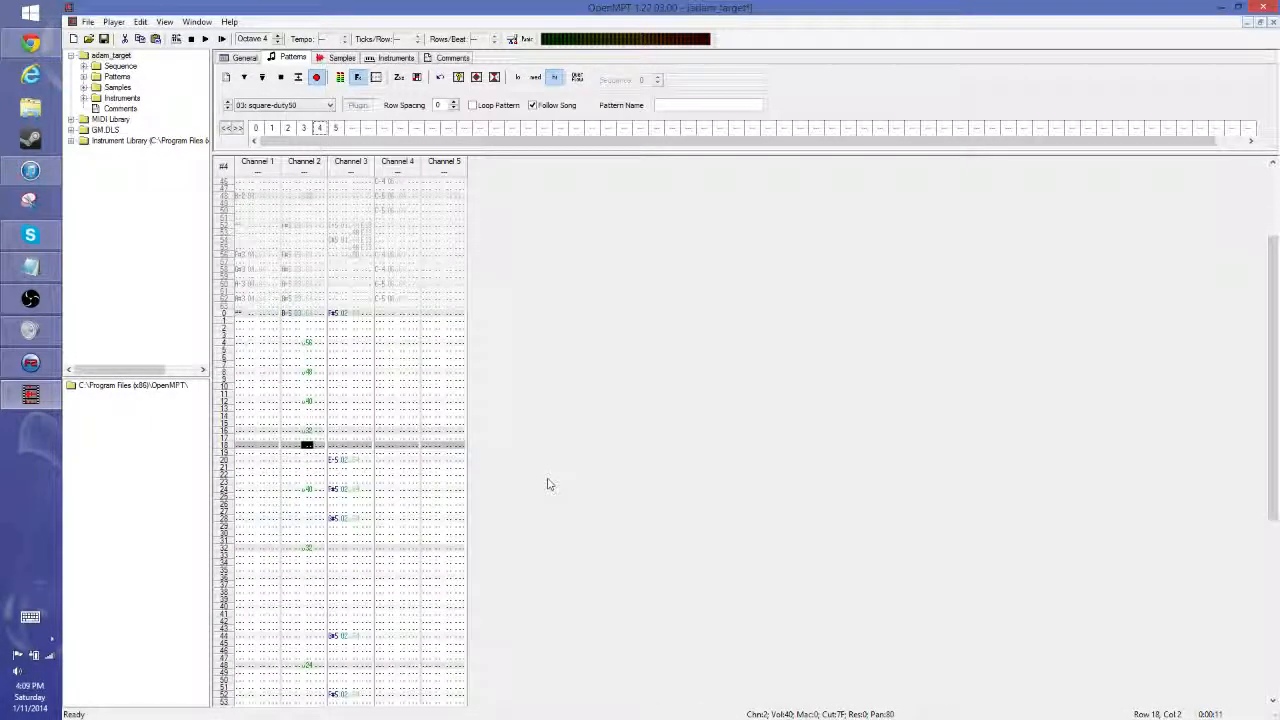
{"action": "type", "text": "24"}
Step: Set the Channel 2 volume in pattern 4 to 16 at row 20
{"action": "key", "text": "Down"}
{"action": "key", "text": "Down"}
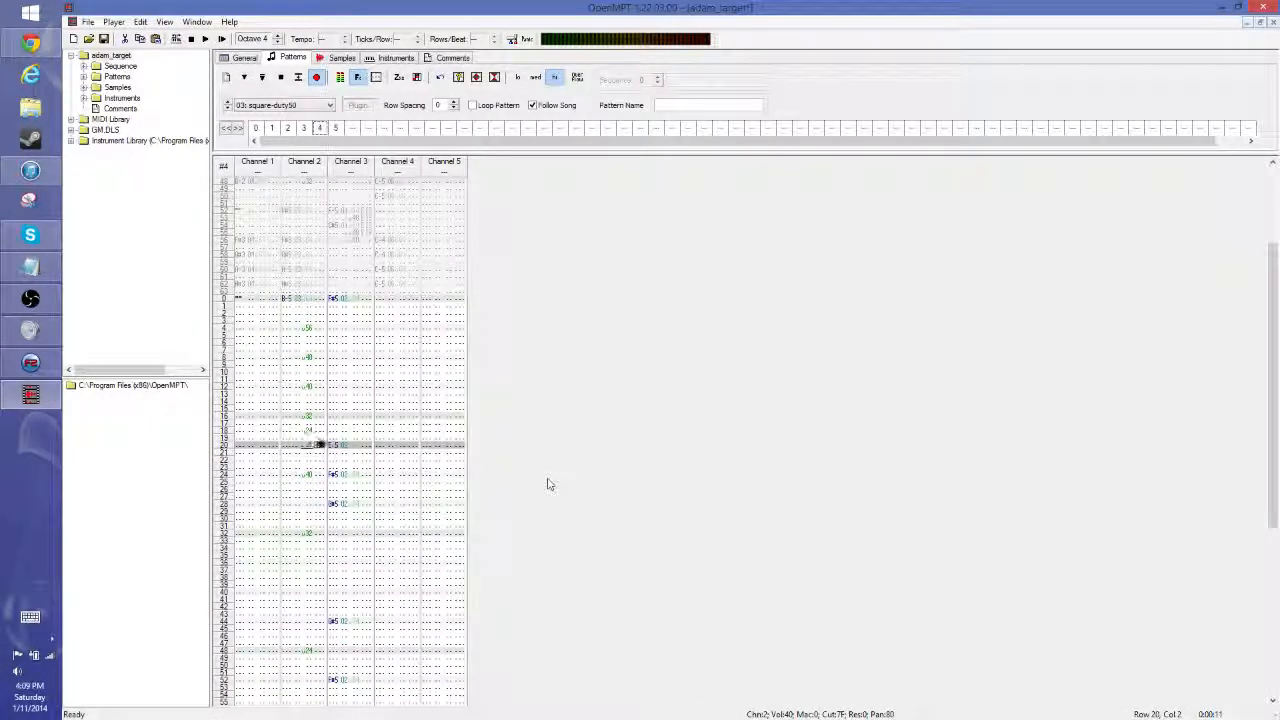
{"action": "key", "text": "Left"}
{"action": "type", "text": "1"}
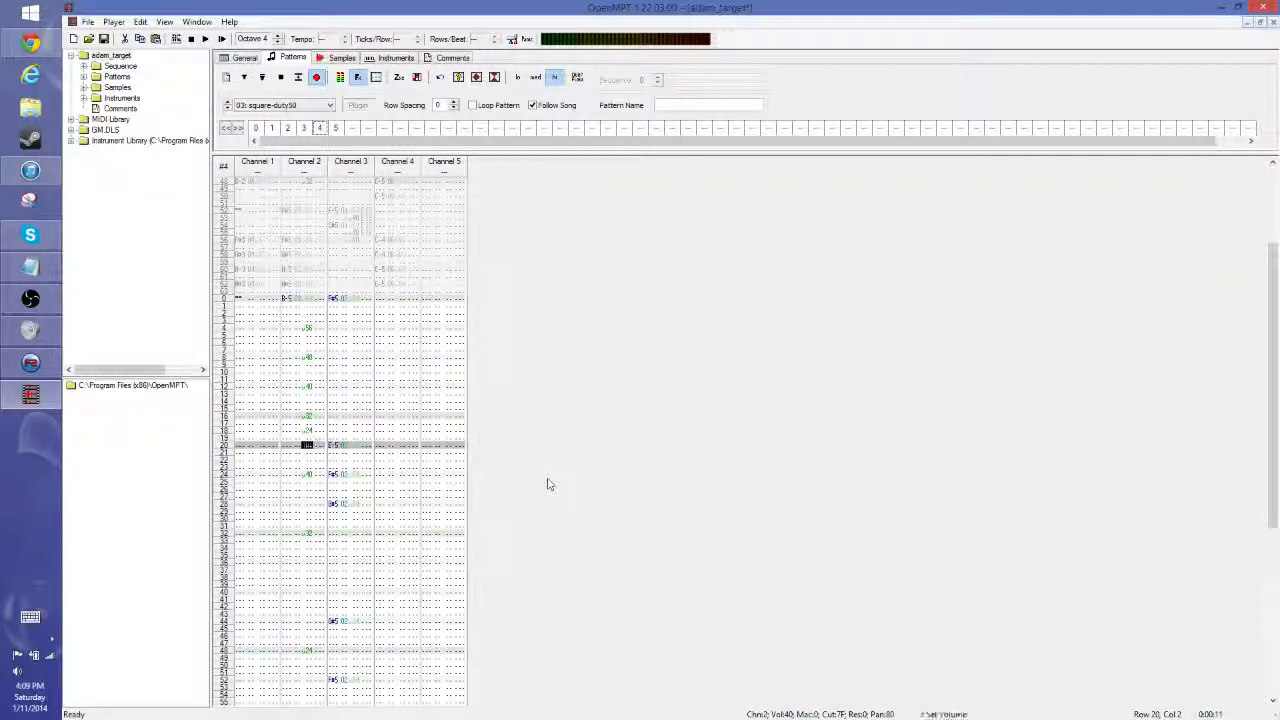
{"action": "key", "text": "Down"}
{"action": "key", "text": "Up"}
{"action": "key", "text": "Right"}
{"action": "key", "text": "Right"}
{"action": "key", "text": "Right"}
{"action": "key", "text": "shift+Down"}
{"action": "key", "text": "shift+Down"}
{"action": "key", "text": "shift+Down"}
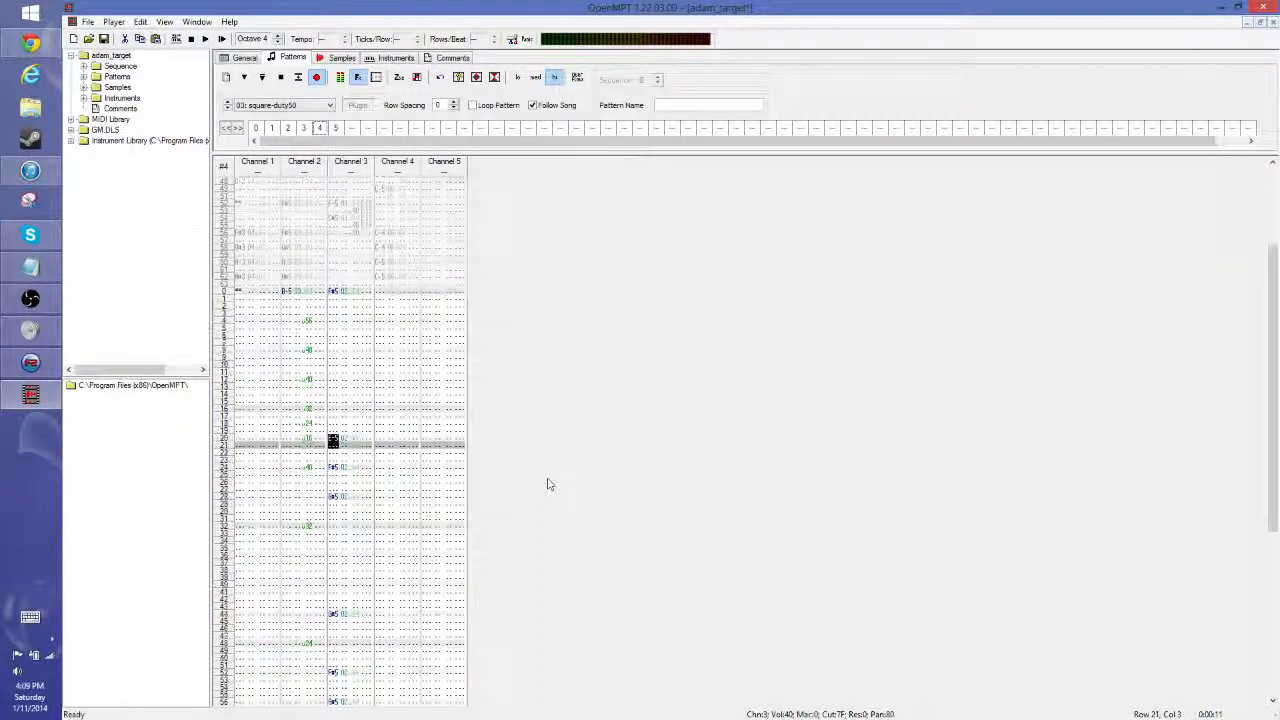
{"action": "key", "text": "shift+Down"}
{"action": "key", "text": "shift+Down"}
{"action": "key", "text": "shift+Down"}
{"action": "key", "text": "shift+Down"}
{"action": "key", "text": "shift+Down"}
{"action": "key", "text": "shift+Down"}
{"action": "key", "text": "shift+Down"}
{"action": "key", "text": "shift+Down"}
{"action": "key", "text": "shift+Down"}
{"action": "key", "text": "shift+Down"}
{"action": "key", "text": "shift+Down"}
{"action": "key", "text": "shift+Down"}
{"action": "key", "text": "shift+Down"}
{"action": "key", "text": "shift+Down"}
{"action": "key", "text": "shift+Down"}
{"action": "key", "text": "shift+Down"}
{"action": "key", "text": "shift+Down"}
{"action": "key", "text": "shift+Down"}
{"action": "key", "text": "shift+Down"}
{"action": "key", "text": "shift+Down"}
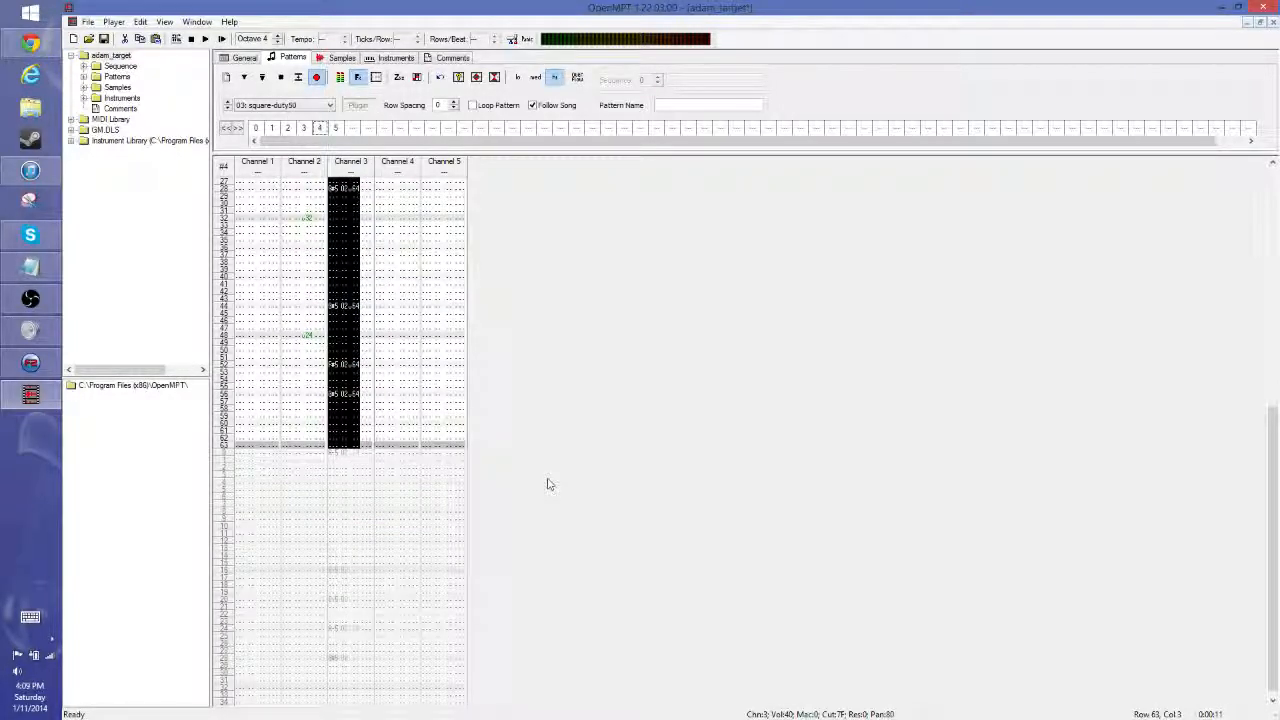
{"action": "key", "text": "Up"}
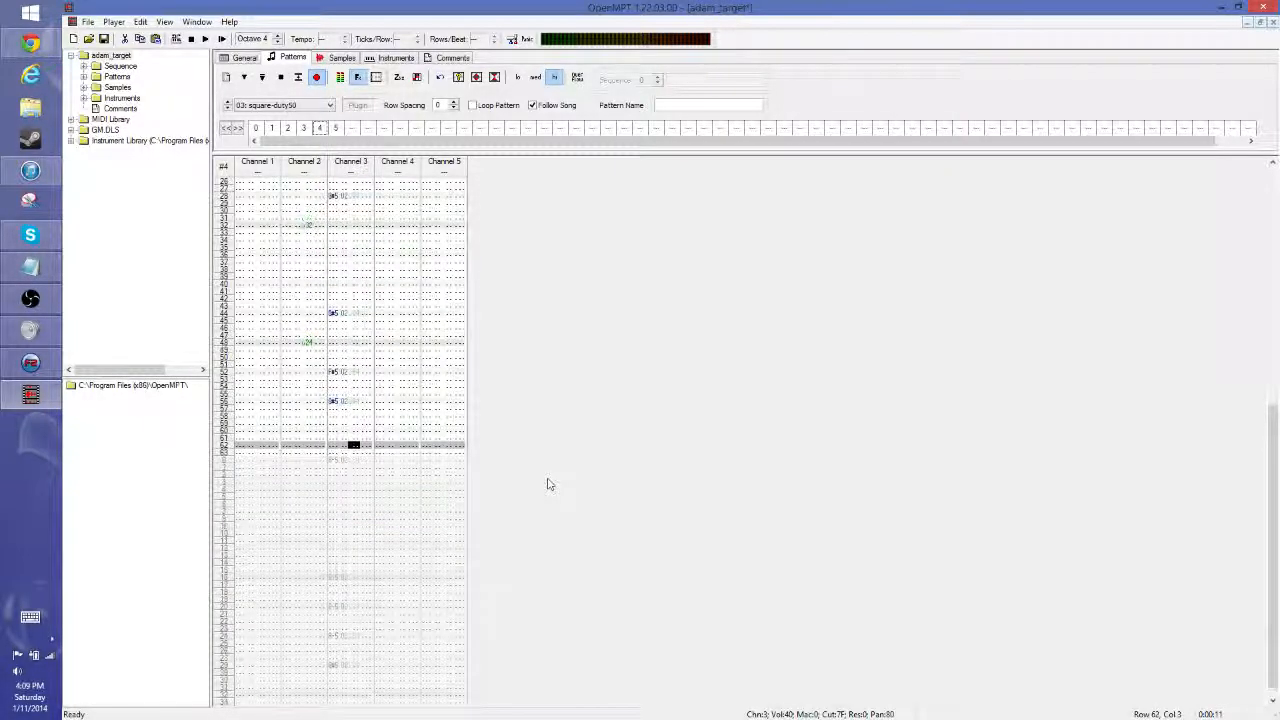
Step: Play back pattern 4 to hear the stepped Channel 2 fade, then stop playback
{"action": "left_click", "coordinate": [205, 38]}
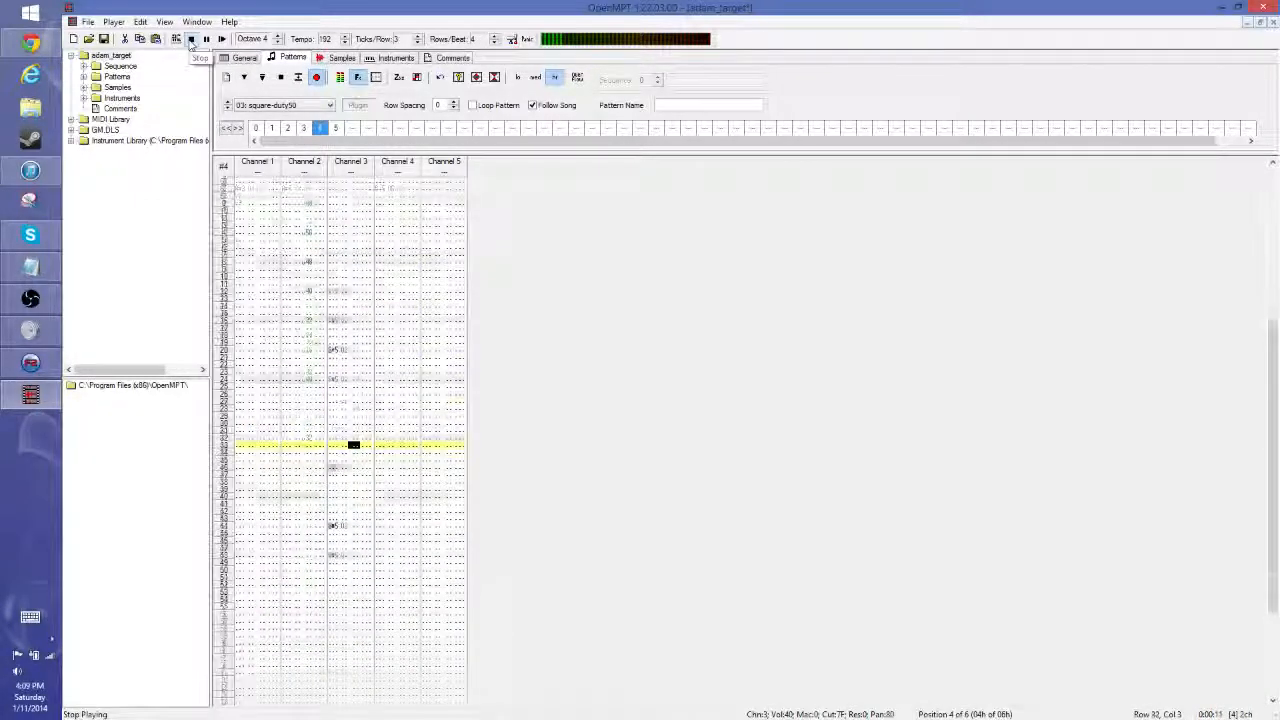
{"action": "left_click", "coordinate": [190, 38]}
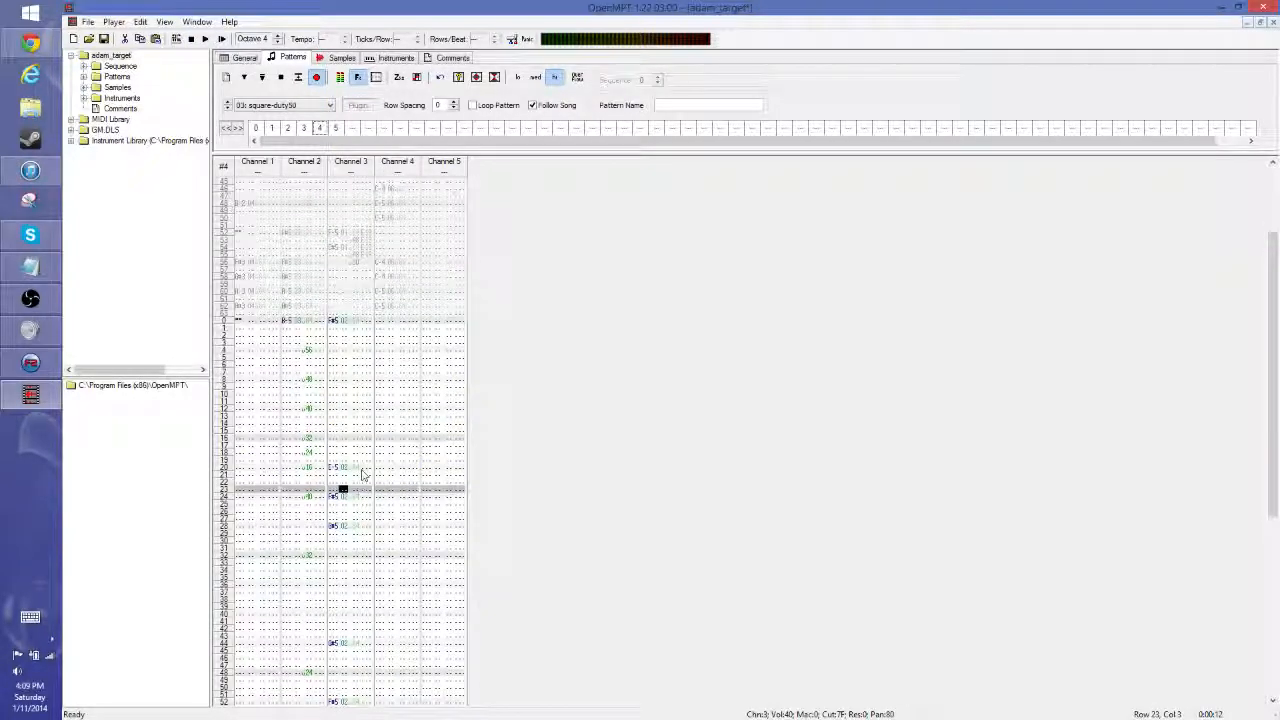
Step: Set the Channel 3 volume in pattern 4 to 56 at row 4, 48 at row 8 and 40 at row 12
{"action": "left_click", "coordinate": [354, 351]}
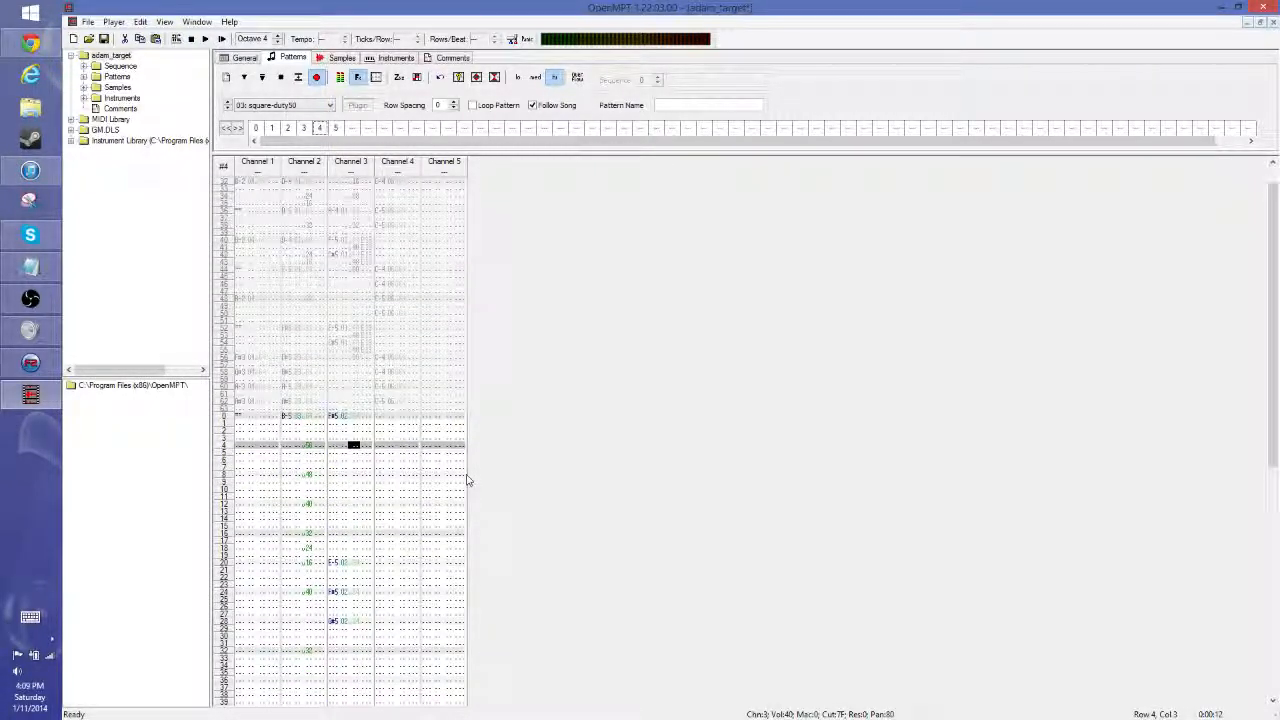
{"action": "key", "text": "Down"}
{"action": "key", "text": "Down"}
{"action": "key", "text": "Down"}
{"action": "key", "text": "Down"}
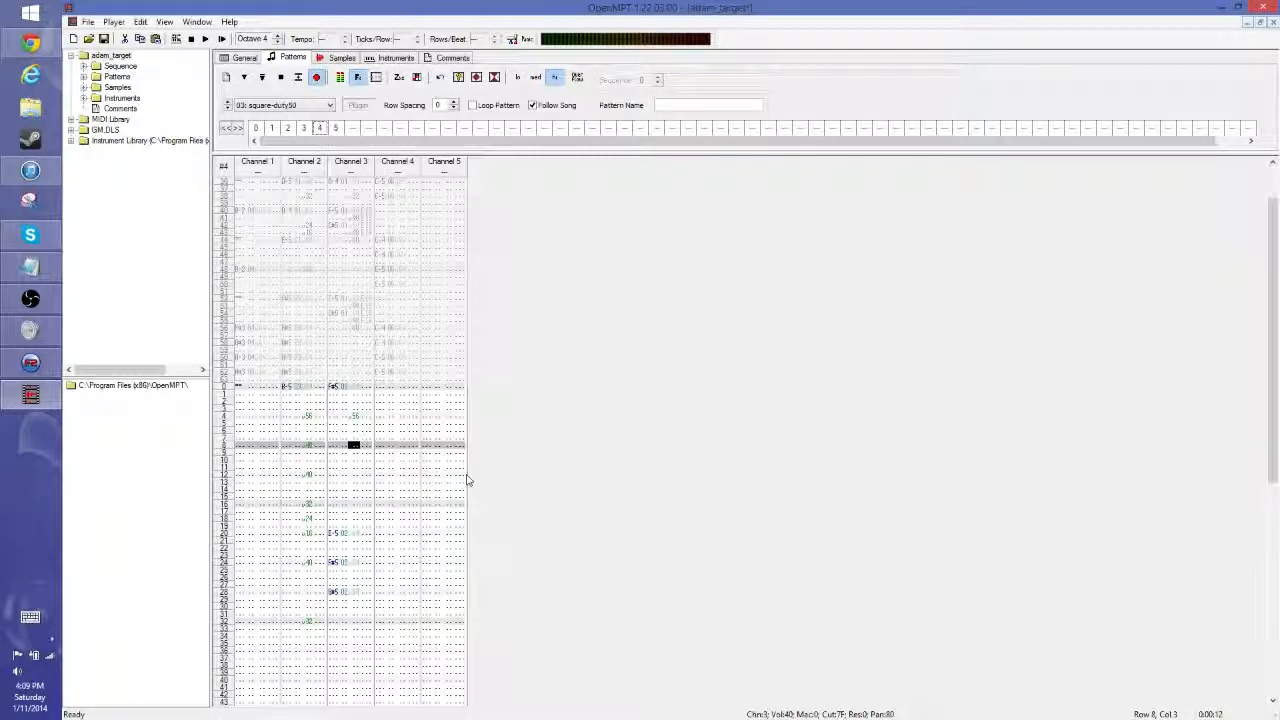
{"action": "key", "text": "Down"}
{"action": "key", "text": "Down"}
{"action": "key", "text": "Down"}
{"action": "key", "text": "Down"}
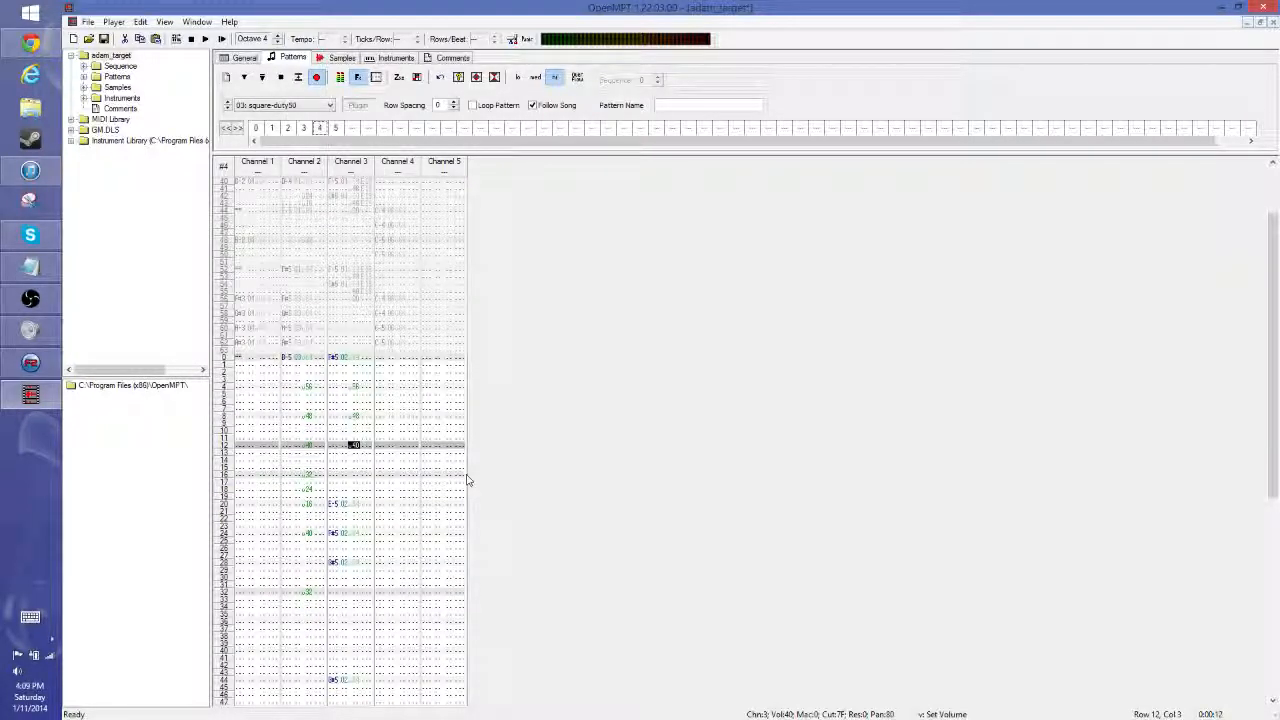
Step: Set the Channel 3 volume in pattern 4 to 32 at rows 22 and 26
{"action": "key", "text": "Down"}
{"action": "key", "text": "Down"}
{"action": "key", "text": "Down"}
{"action": "key", "text": "Down"}
{"action": "key", "text": "Down"}
{"action": "key", "text": "Down"}
{"action": "key", "text": "Down"}
{"action": "key", "text": "Down"}
{"action": "key", "text": "Down"}
{"action": "key", "text": "Down"}
{"action": "key", "text": "Down"}
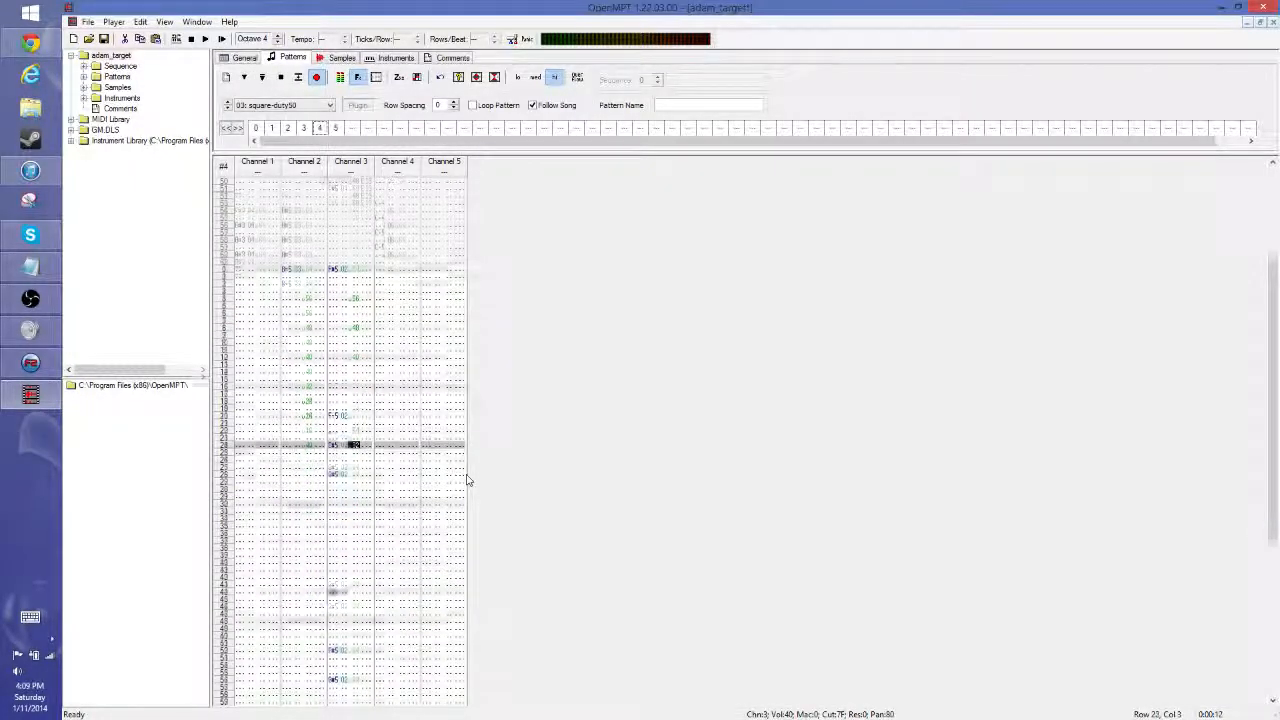
{"action": "key", "text": "Down"}
{"action": "key", "text": "Down"}
{"action": "key", "text": "Down"}
Step: Set the Channel 3 volume in pattern 4 to 56 at row 32, 48 at row 36 and 40 at row 40
{"action": "key", "text": "Down"}
{"action": "key", "text": "Down"}
{"action": "key", "text": "Down"}
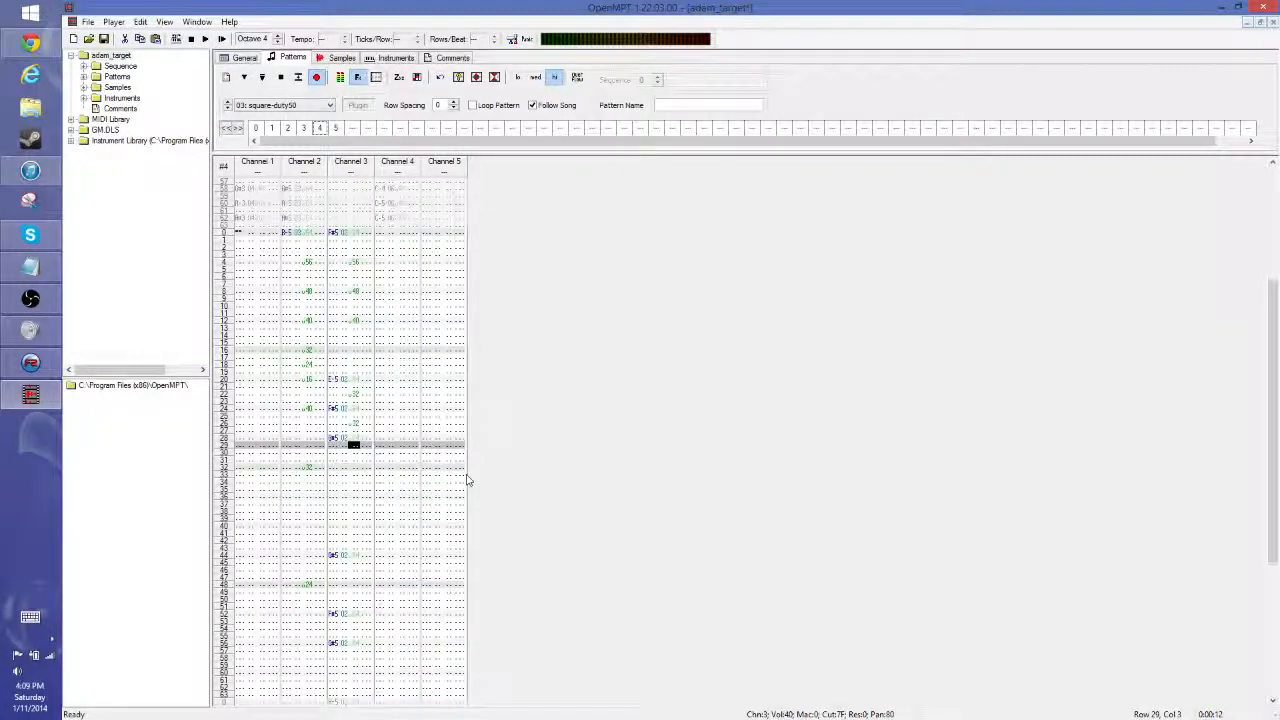
{"action": "key", "text": "Down"}
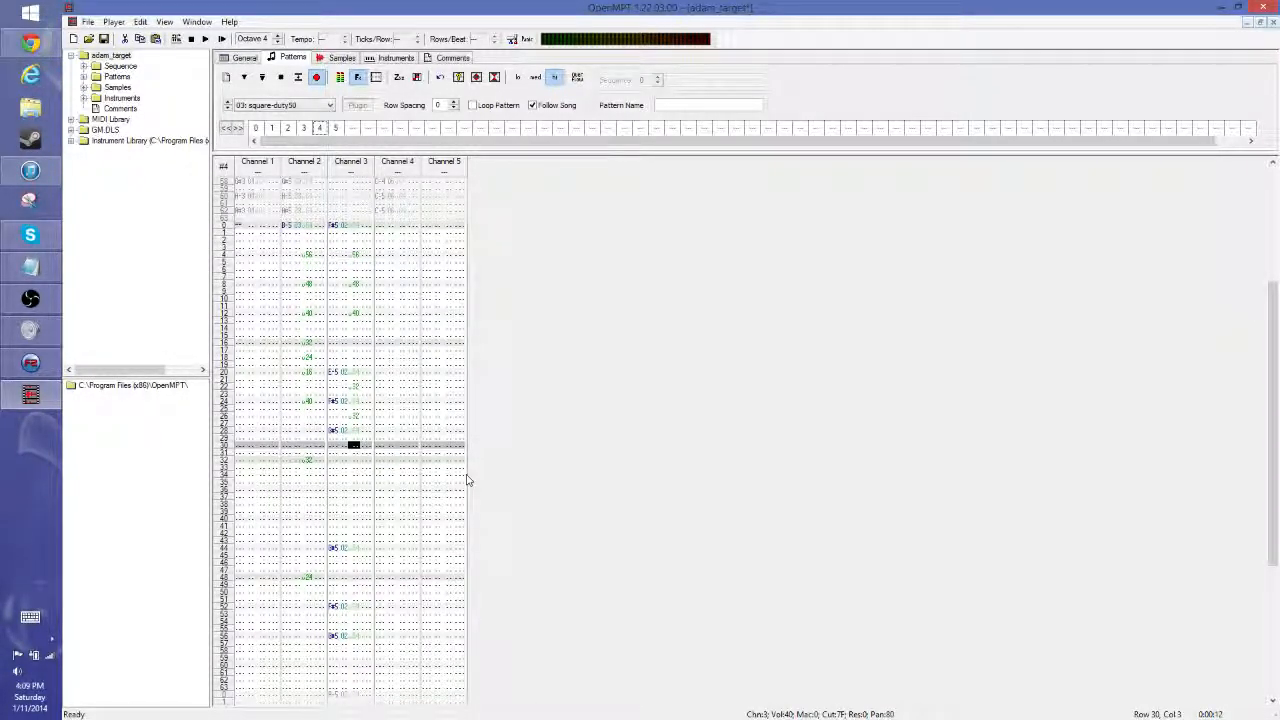
{"action": "key", "text": "Down"}
{"action": "key", "text": "Down"}
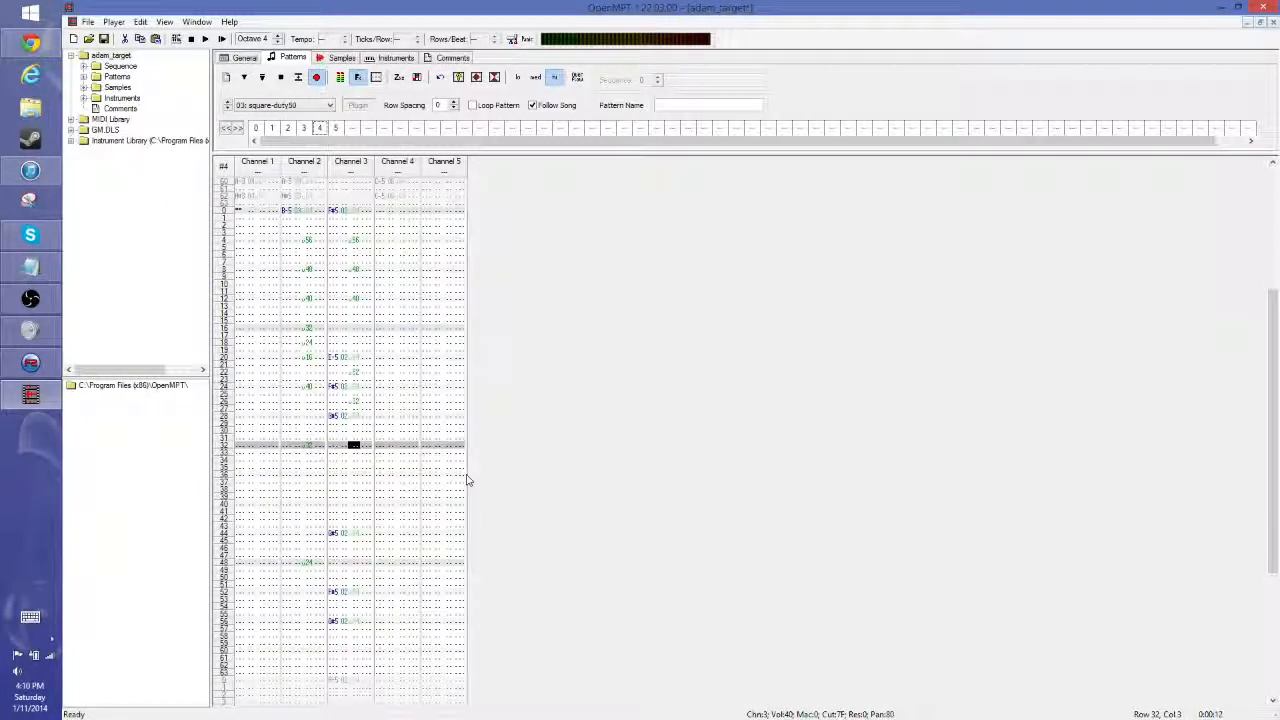
{"action": "key", "text": "Down"}
{"action": "key", "text": "Down"}
{"action": "key", "text": "Down"}
{"action": "key", "text": "Down"}
{"action": "key", "text": "Down"}
{"action": "key", "text": "Down"}
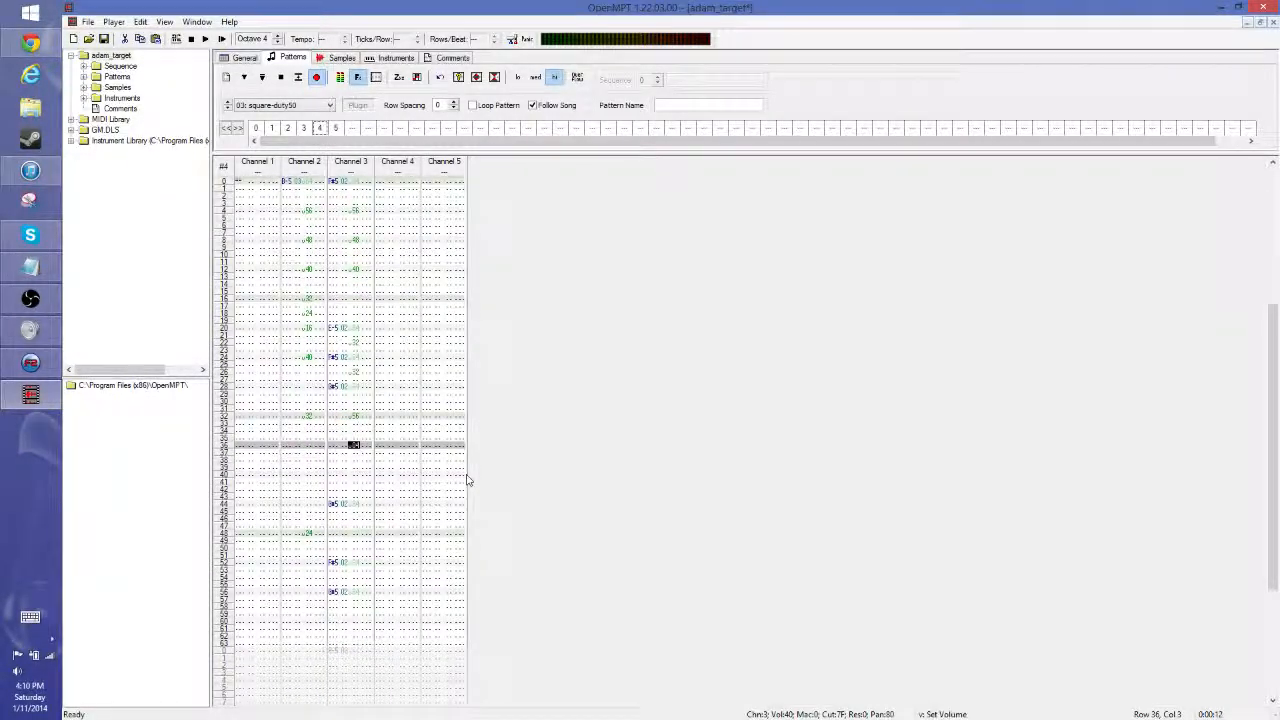
{"action": "key", "text": "Down"}
{"action": "key", "text": "Down"}
{"action": "key", "text": "Down"}
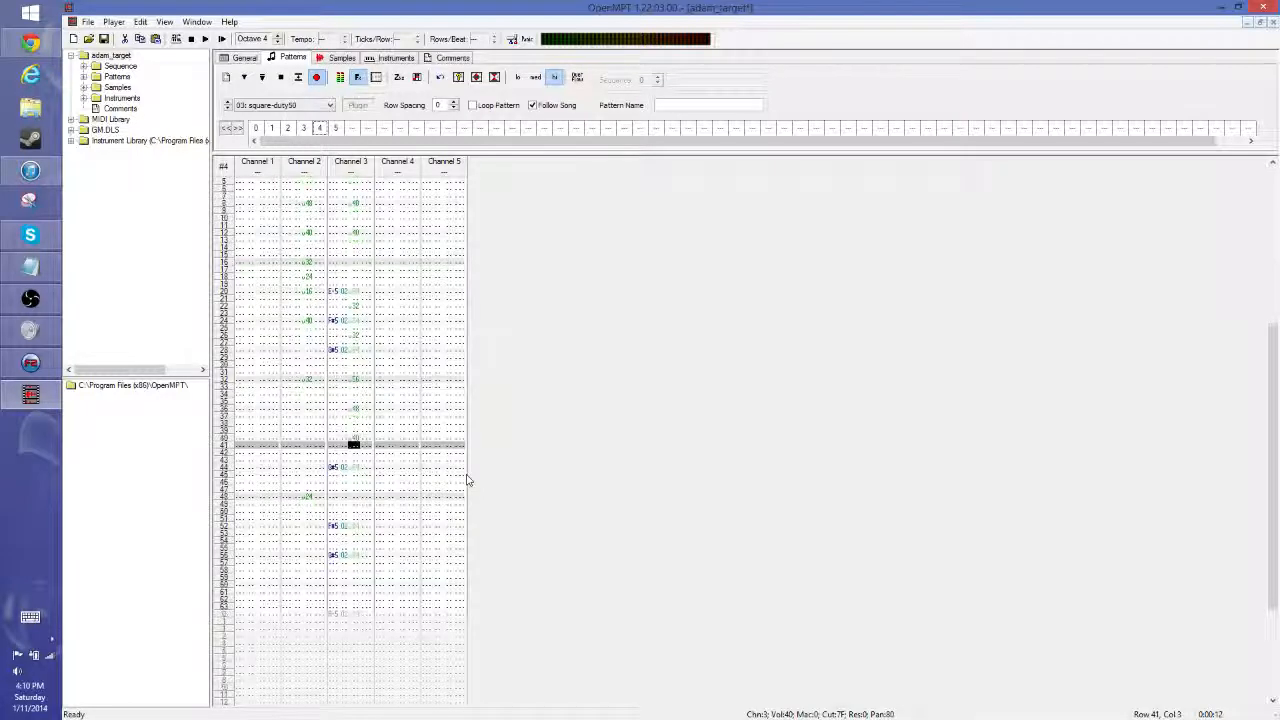
Step: Set the Channel 3 volume in pattern 4 to 32 at row 46, 24 at row 48 and 16 at row 50
{"action": "key", "text": "Down"}
{"action": "key", "text": "Down"}
{"action": "key", "text": "Down"}
{"action": "key", "text": "Down"}
{"action": "key", "text": "Down"}
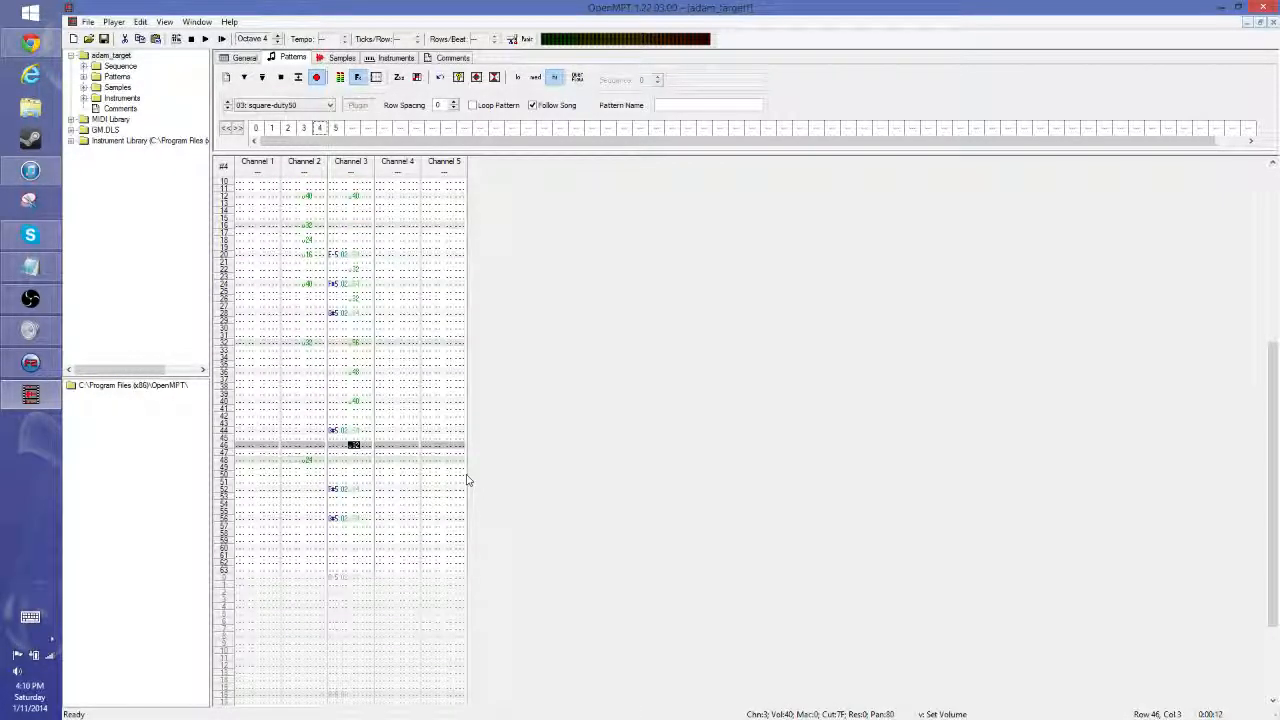
{"action": "key", "text": "Down"}
{"action": "key", "text": "Down"}
{"action": "key", "text": "Down"}
{"action": "key", "text": "Down"}
Step: Enter fading volumes for the last two Channel 3 notes of pattern 4 at rows 54, 60 and 62
{"action": "key", "text": "Down"}
{"action": "key", "text": "Down"}
{"action": "key", "text": "Down"}
{"action": "key", "text": "Down"}
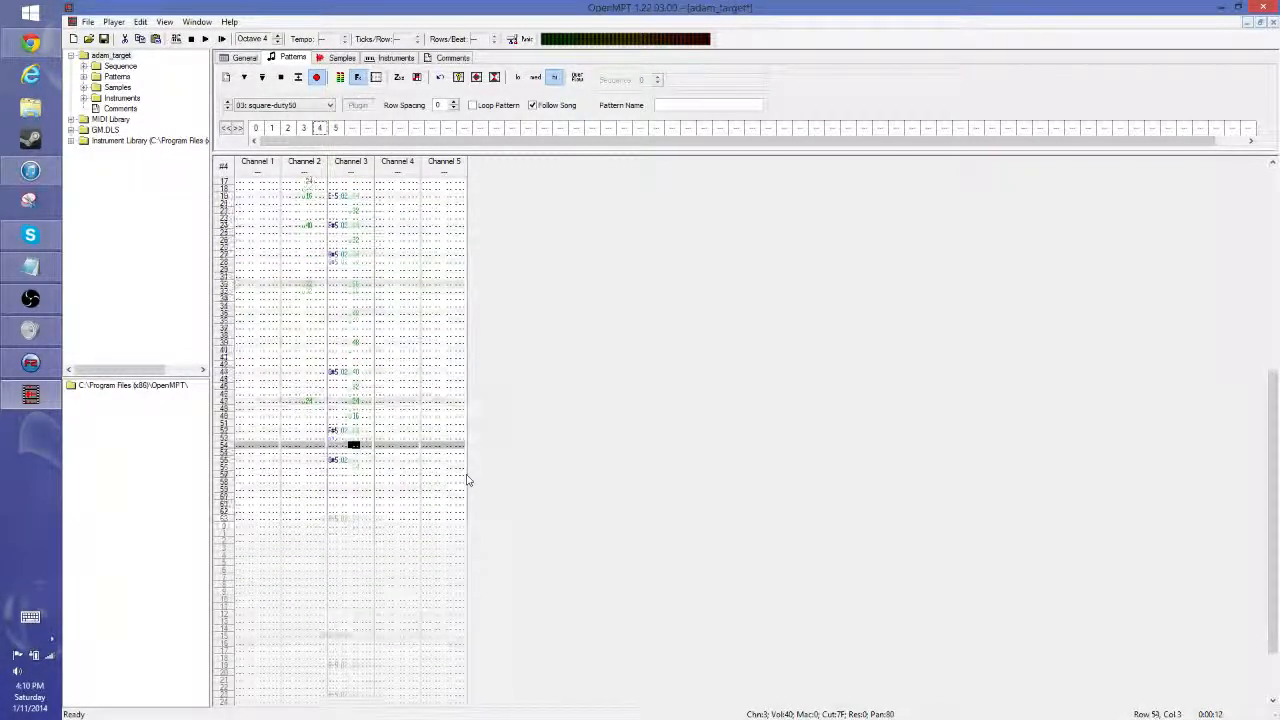
{"action": "key", "text": "Down"}
{"action": "key", "text": "Down"}
{"action": "key", "text": "Down"}
{"action": "key", "text": "Down"}
{"action": "key", "text": "Down"}
{"action": "key", "text": "Down"}
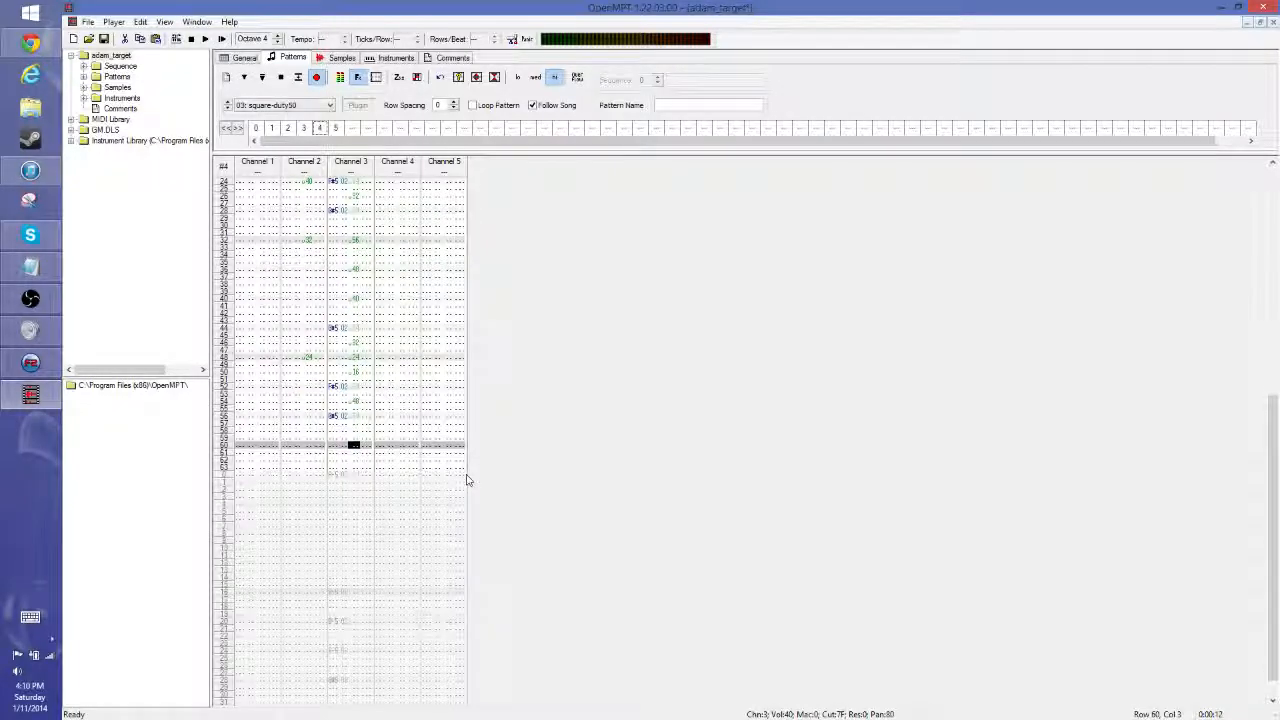
{"action": "key", "text": "Down"}
{"action": "key", "text": "Down"}
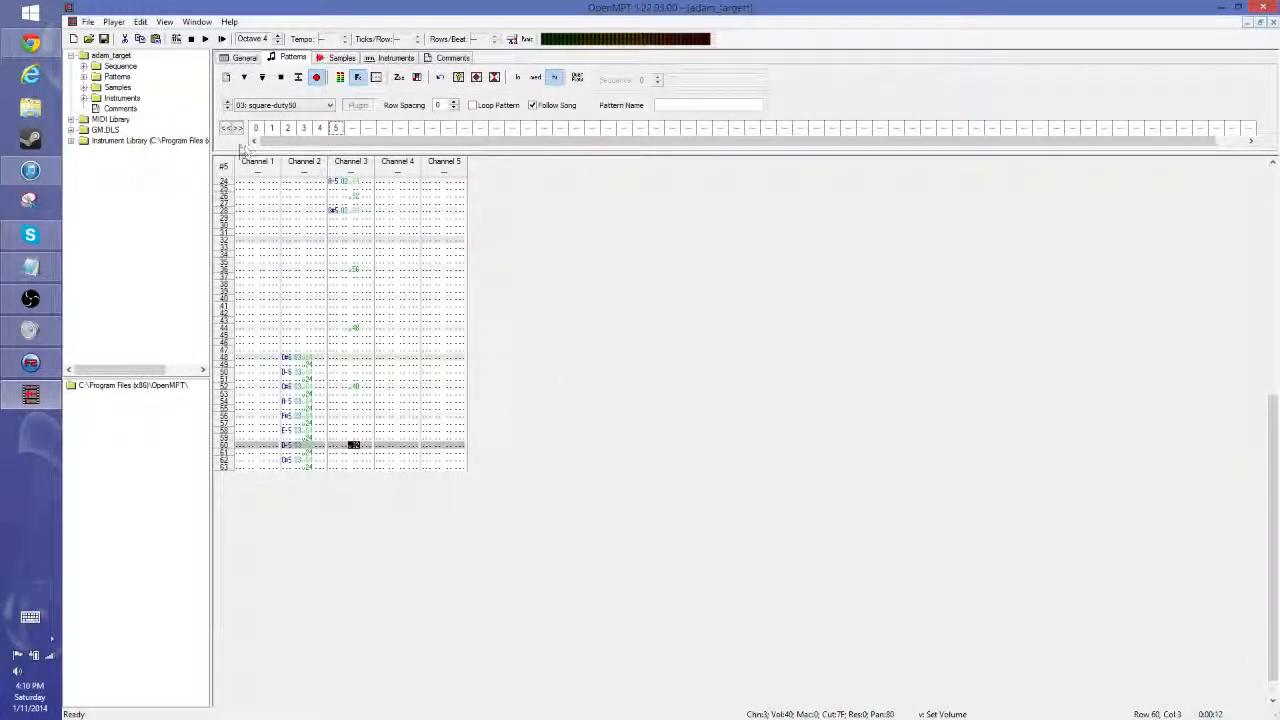
Step: Play back the song through pattern 4 to hear the Channel 3 volume fades, then stop playback
{"action": "left_click", "coordinate": [205, 38]}
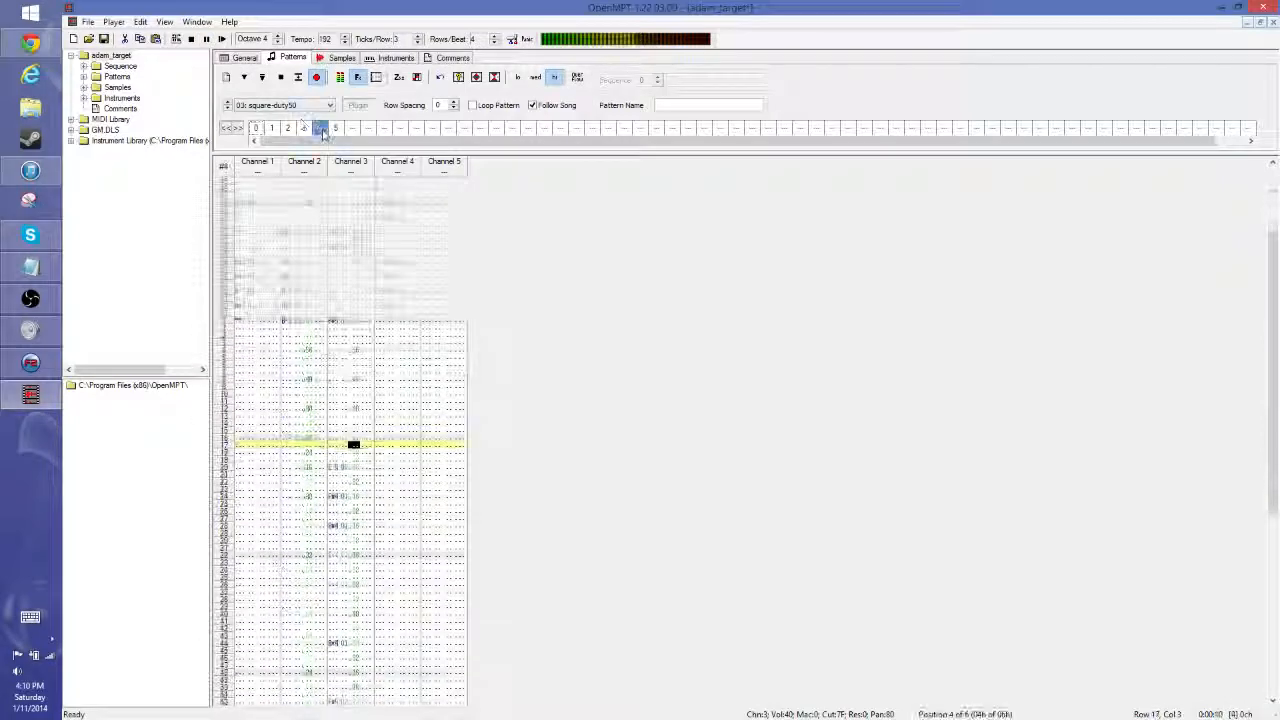
{"action": "left_click", "coordinate": [192, 39]}
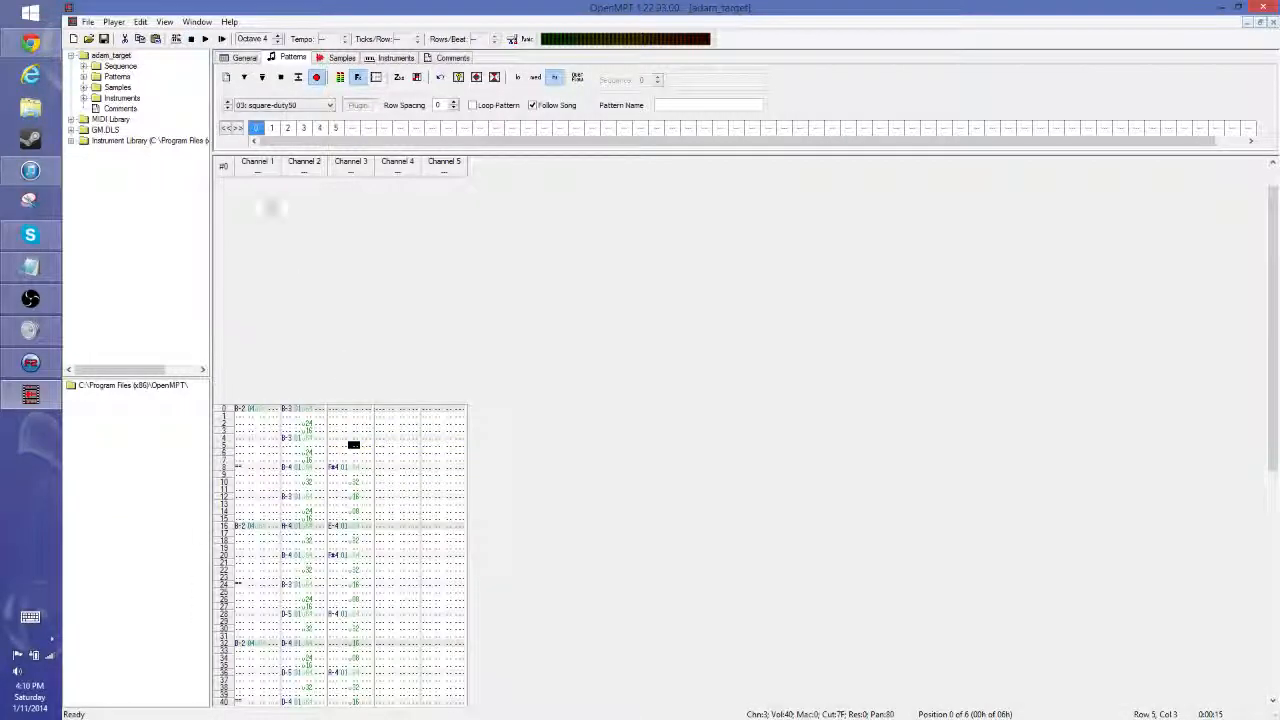
Step: View pattern 5, then return to pattern 4 and play its first half
{"action": "left_click", "coordinate": [336, 128]}
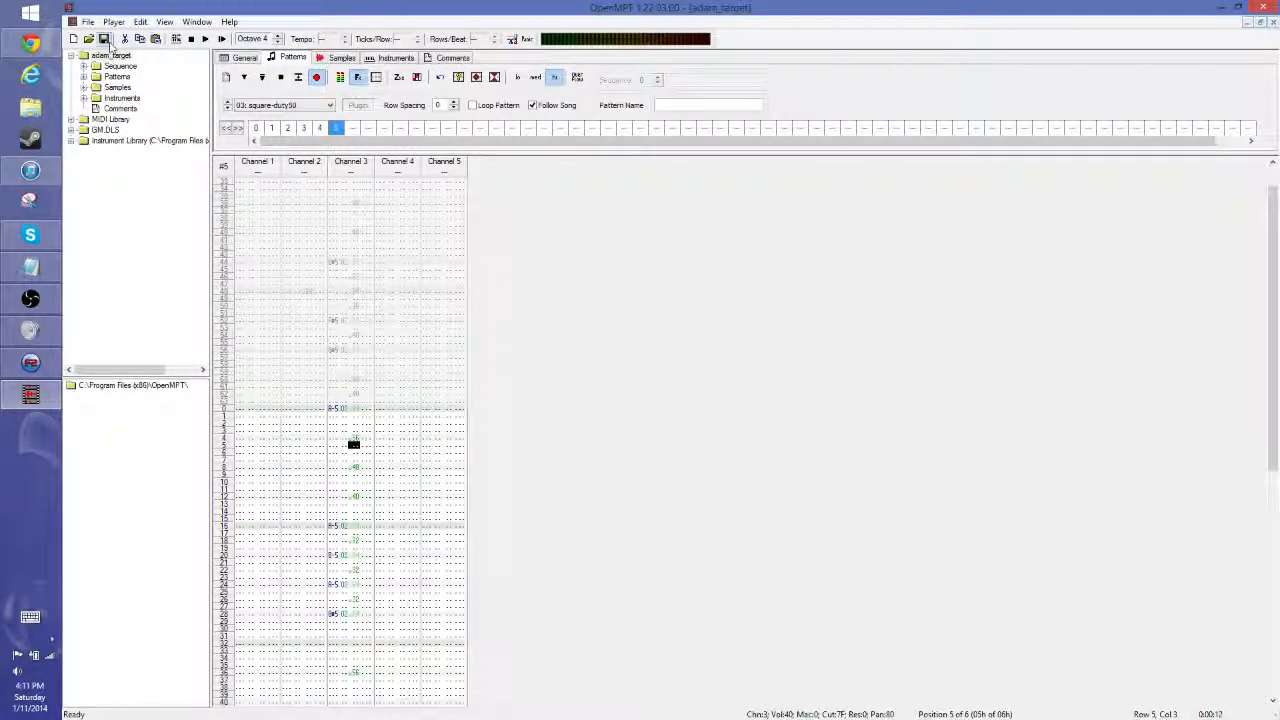
{"action": "left_click", "coordinate": [320, 128]}
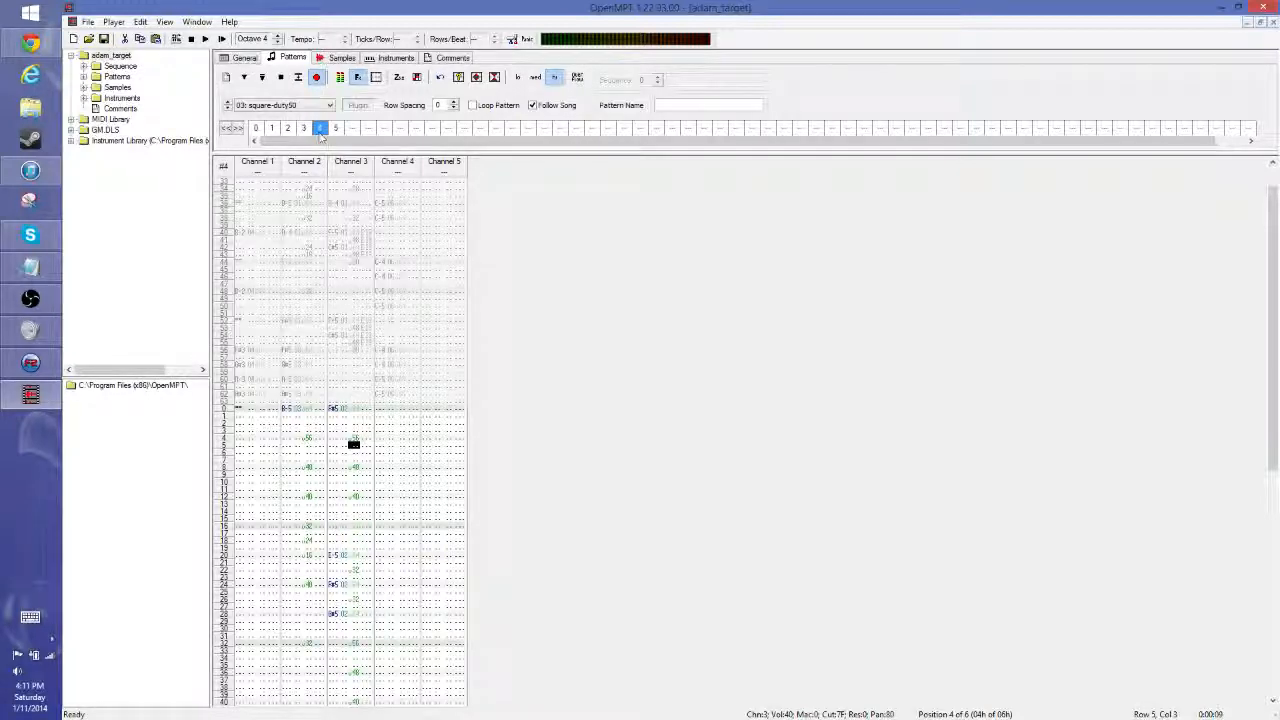
{"action": "left_click", "coordinate": [206, 40]}
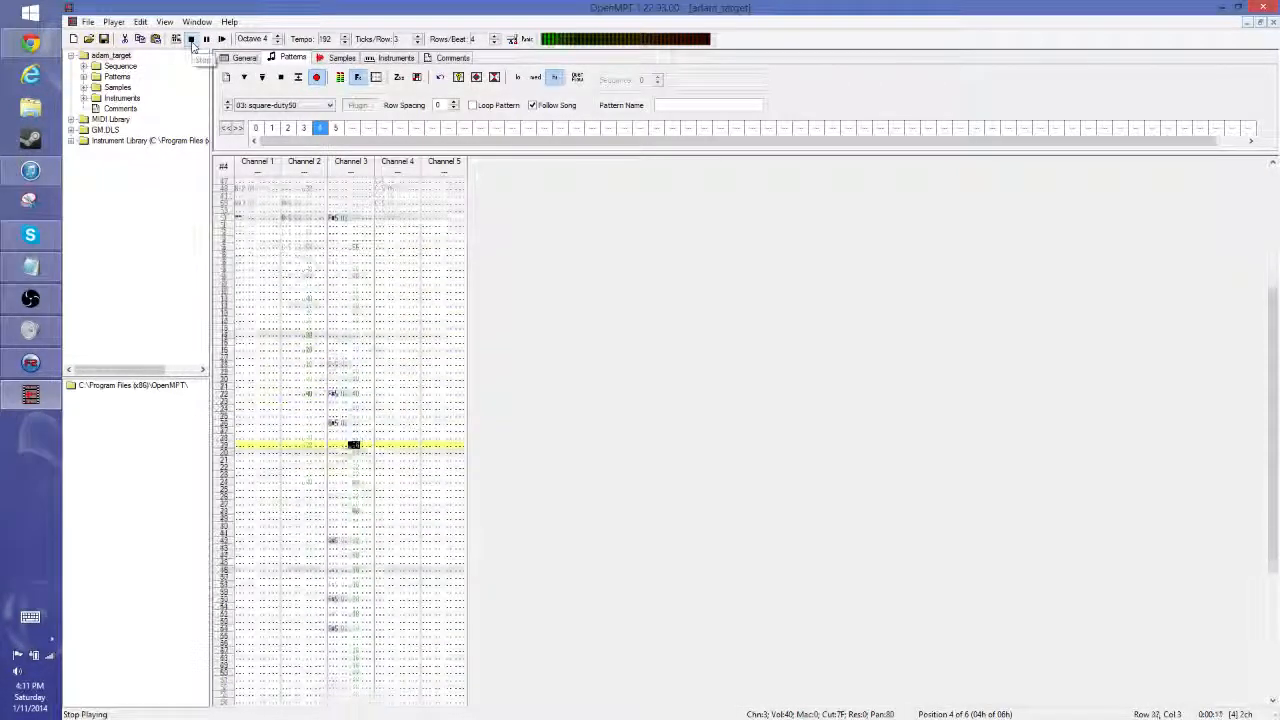
{"action": "left_click", "coordinate": [191, 40]}
Step: Copy Channel 3 of pattern 4 from row 20 to the pattern's end and paste it into Channel 2 starting at row 24
{"action": "left_click", "coordinate": [343, 336]}
{"action": "scroll", "coordinate": [382, 361], "scroll_direction": "down", "scroll_amount": 2}
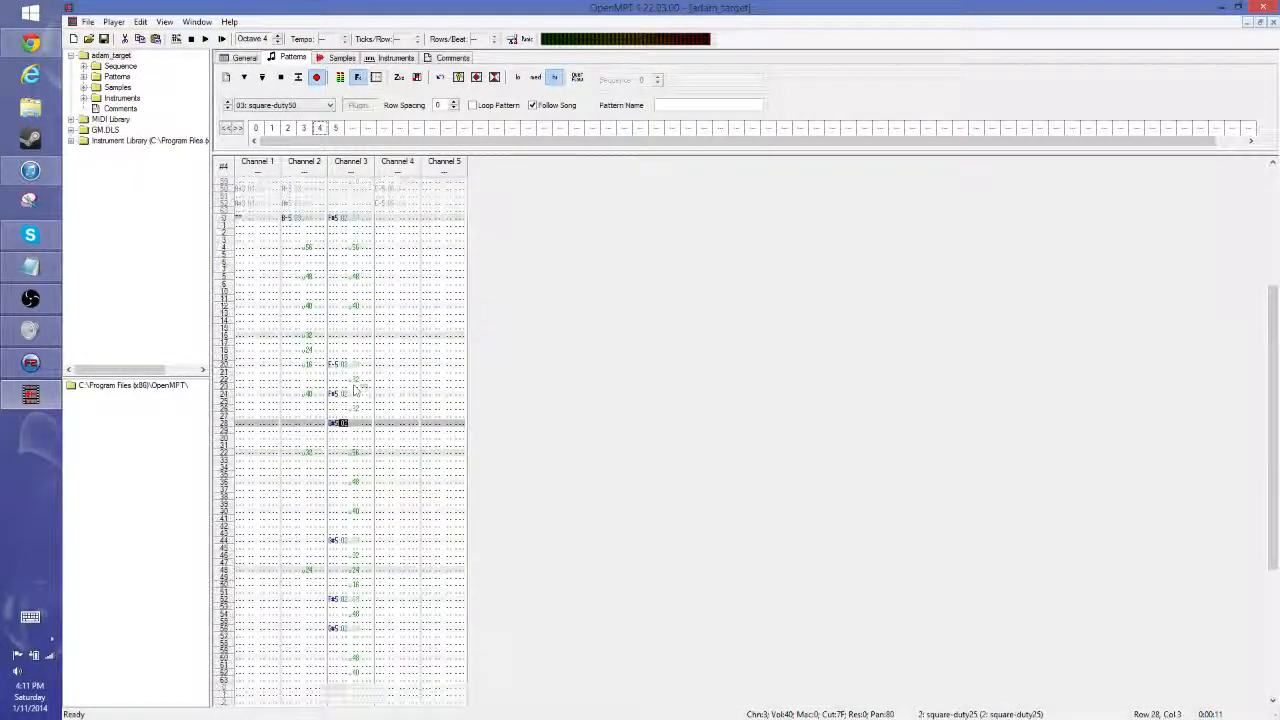
{"action": "left_click", "coordinate": [336, 344]}
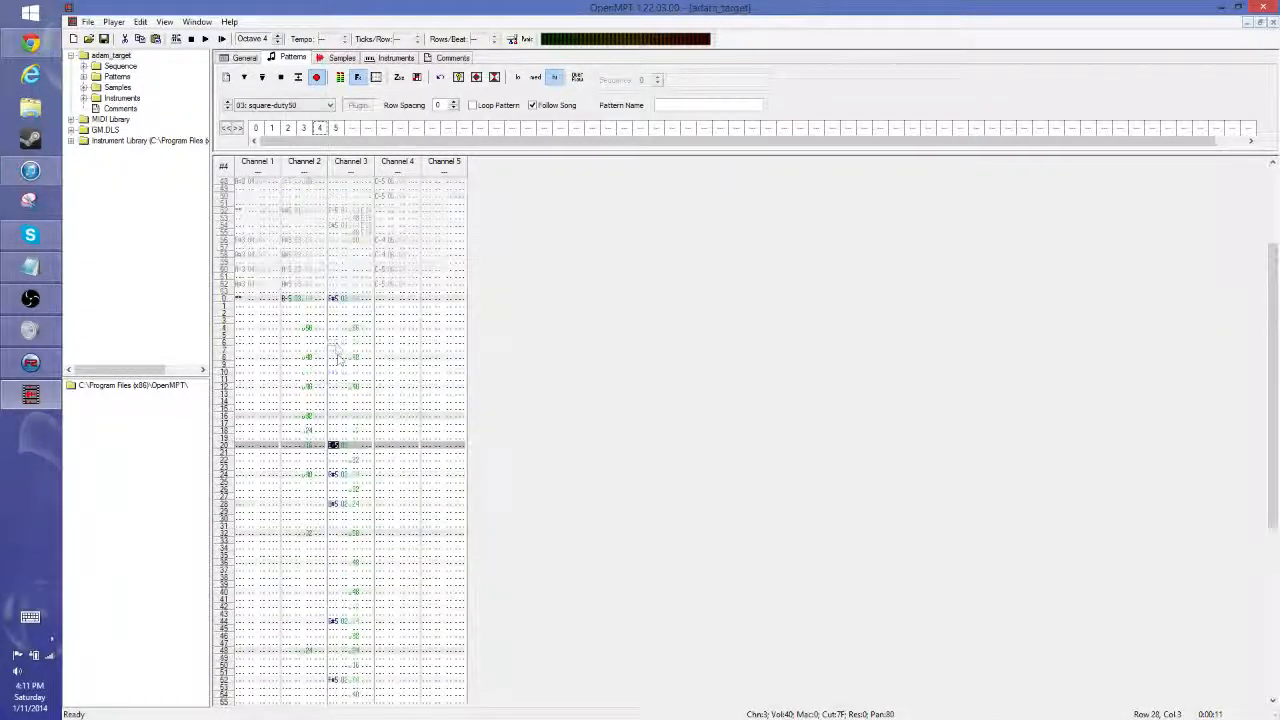
{"action": "left_click_drag", "start_coordinate": [333, 446], "coordinate": [365, 717]}
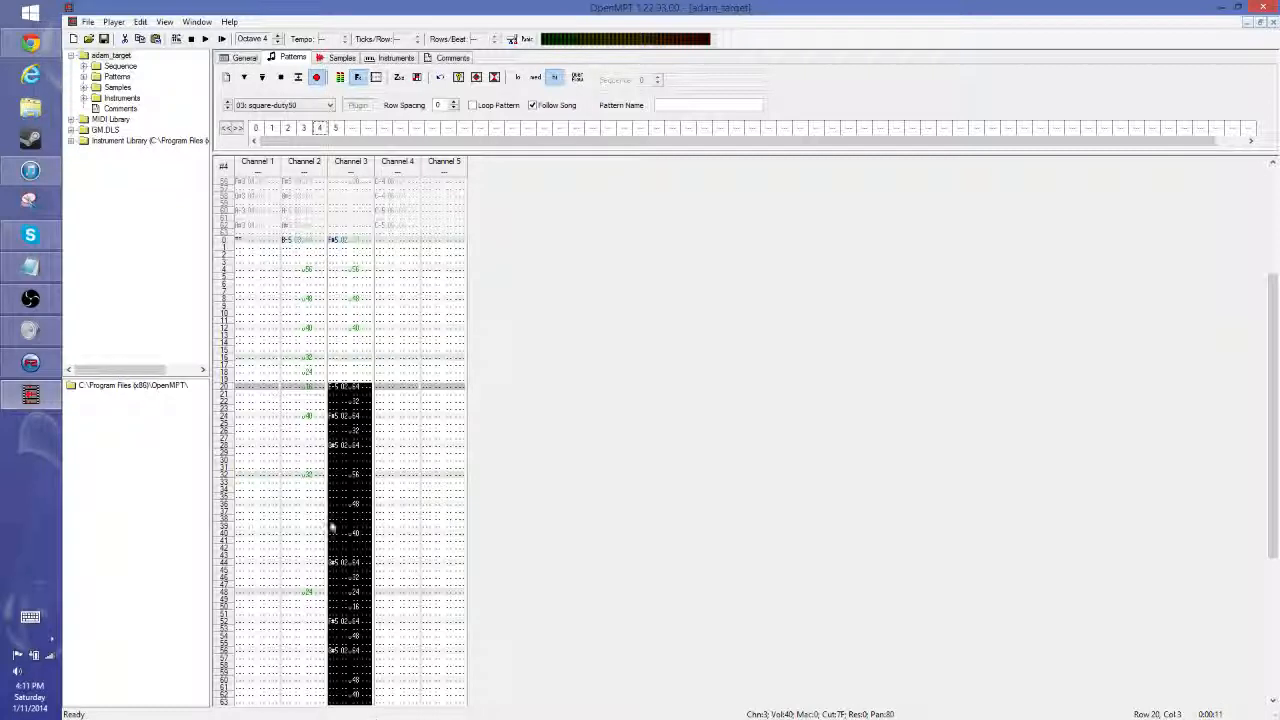
{"action": "left_click", "coordinate": [287, 418]}
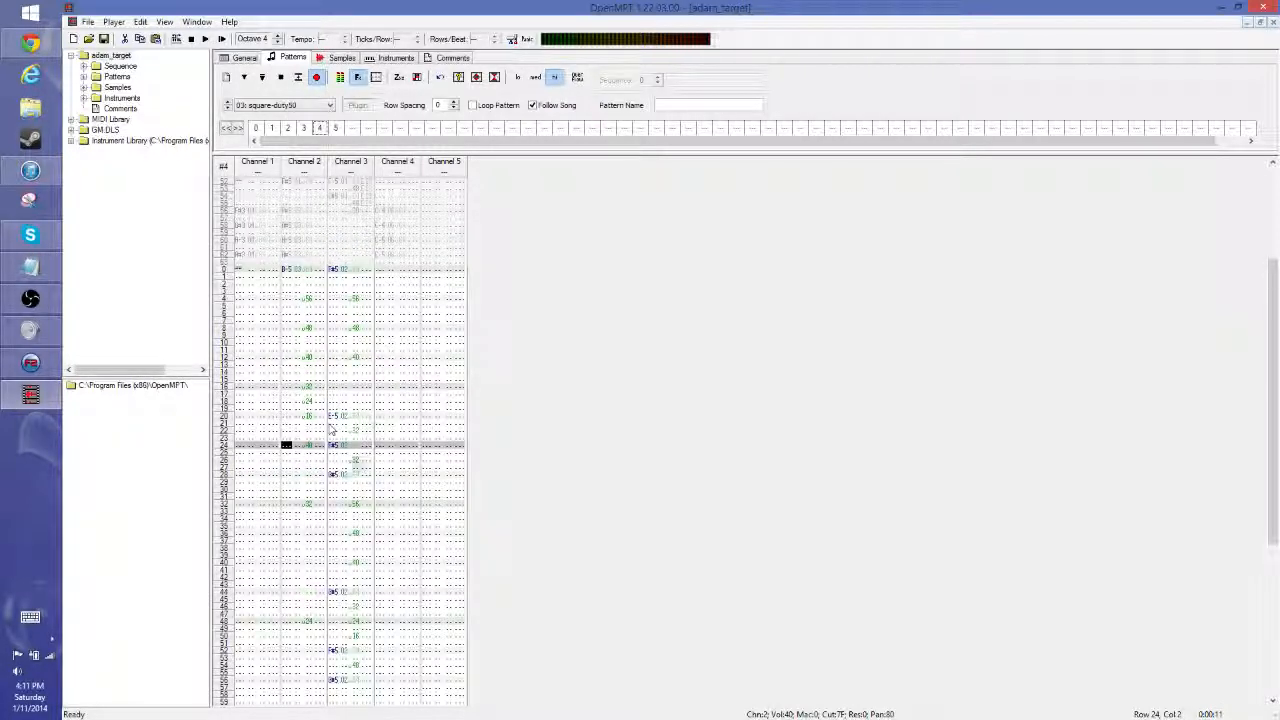
{"action": "key", "text": "ctrl+v"}
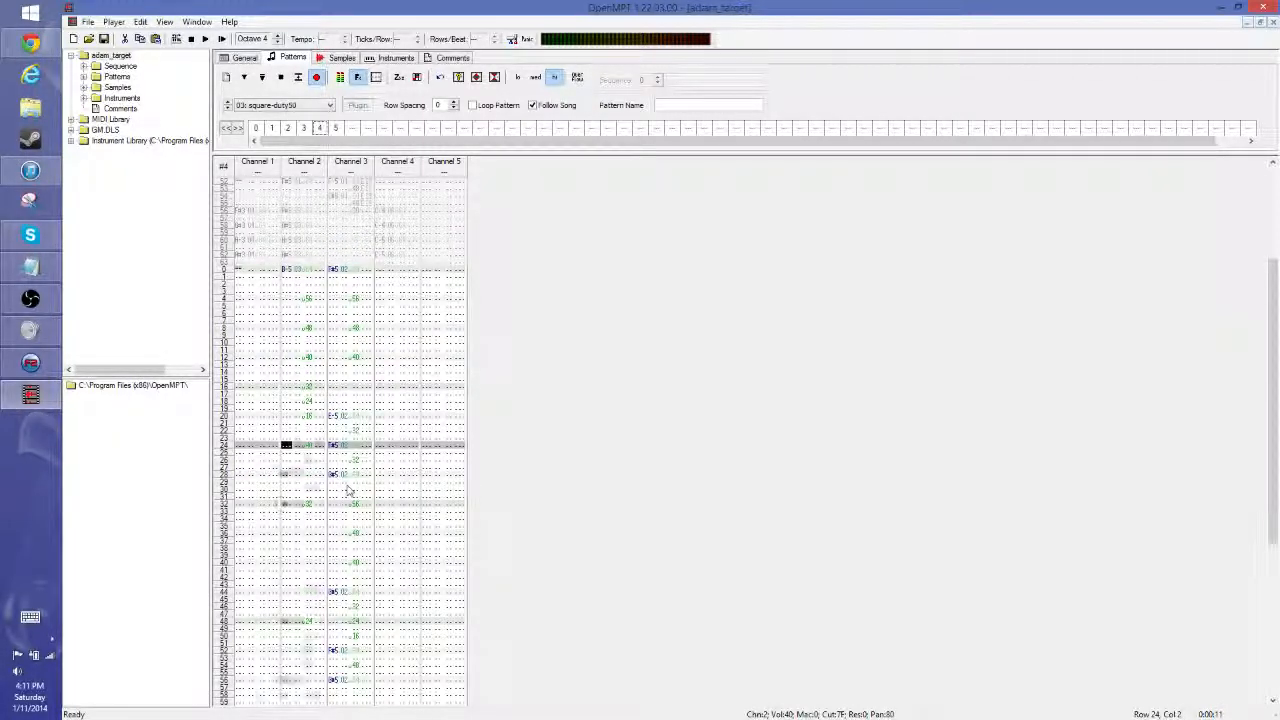
Step: Lower the pasted Channel 2 volumes in pattern 4 to 16 at row 24 and 08 at row 26
{"action": "left_click", "coordinate": [306, 460]}
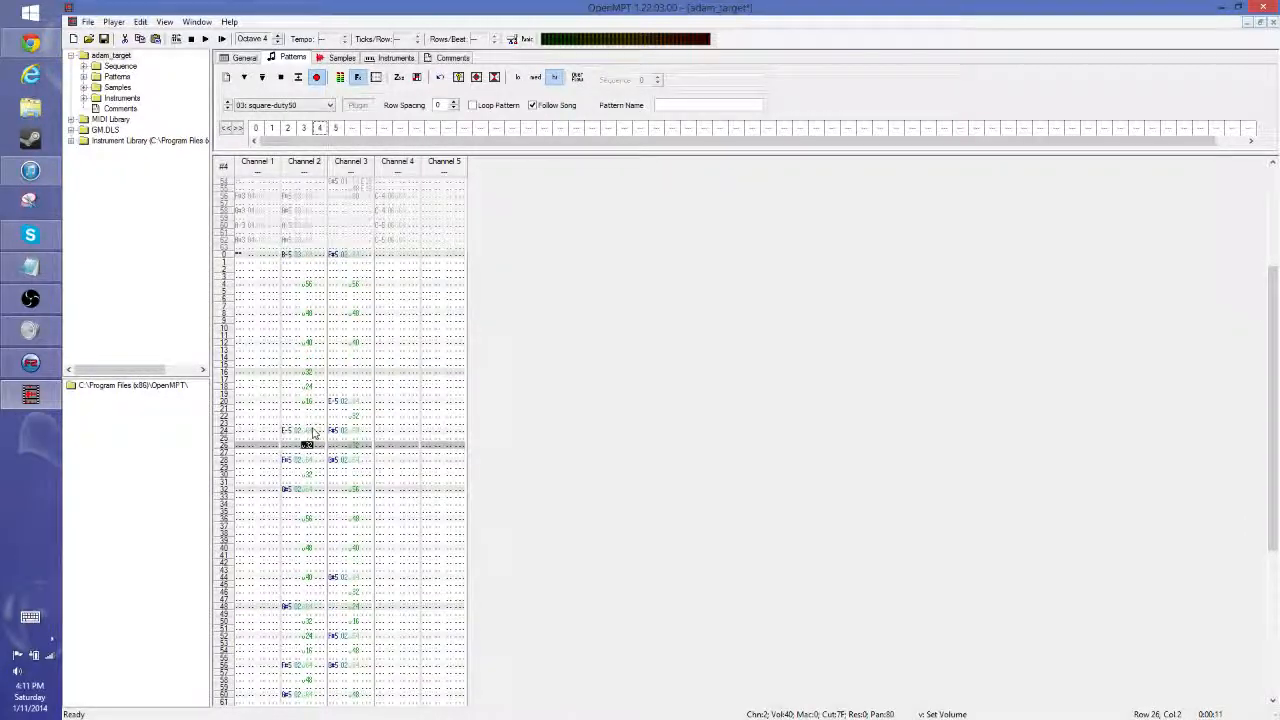
{"action": "left_click", "coordinate": [313, 432]}
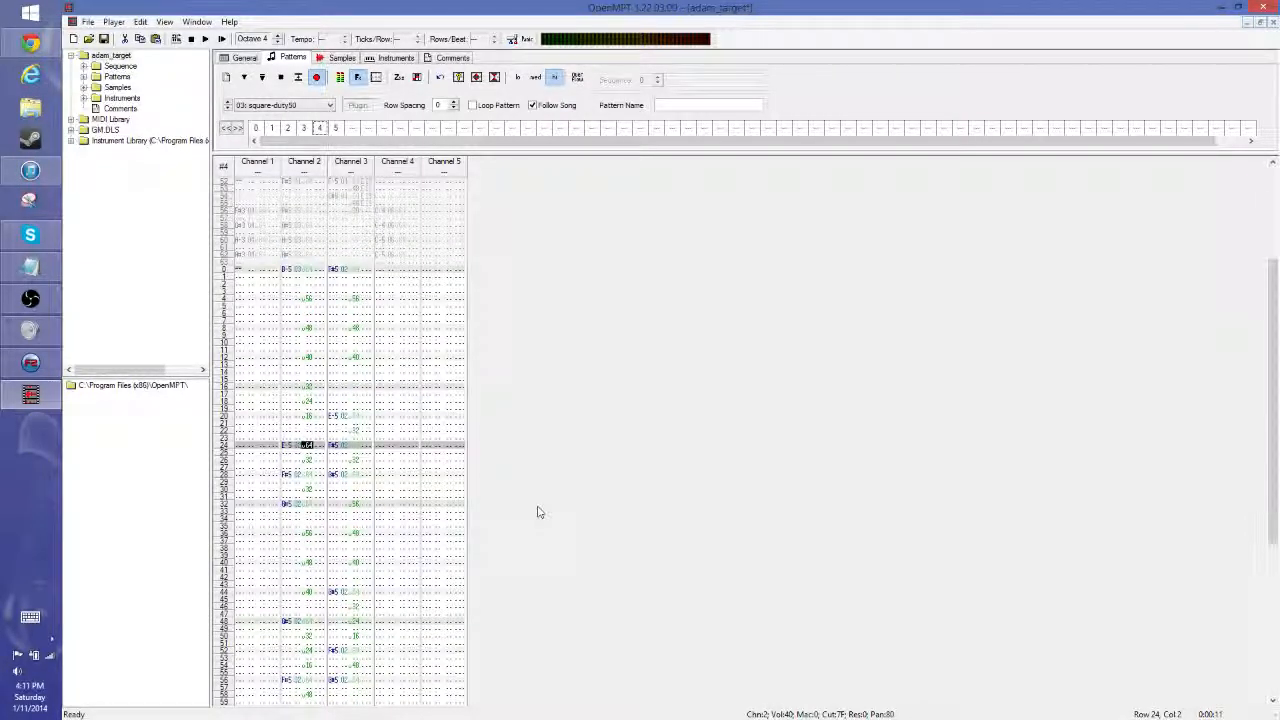
{"action": "key", "text": "Down"}
{"action": "key", "text": "Down"}
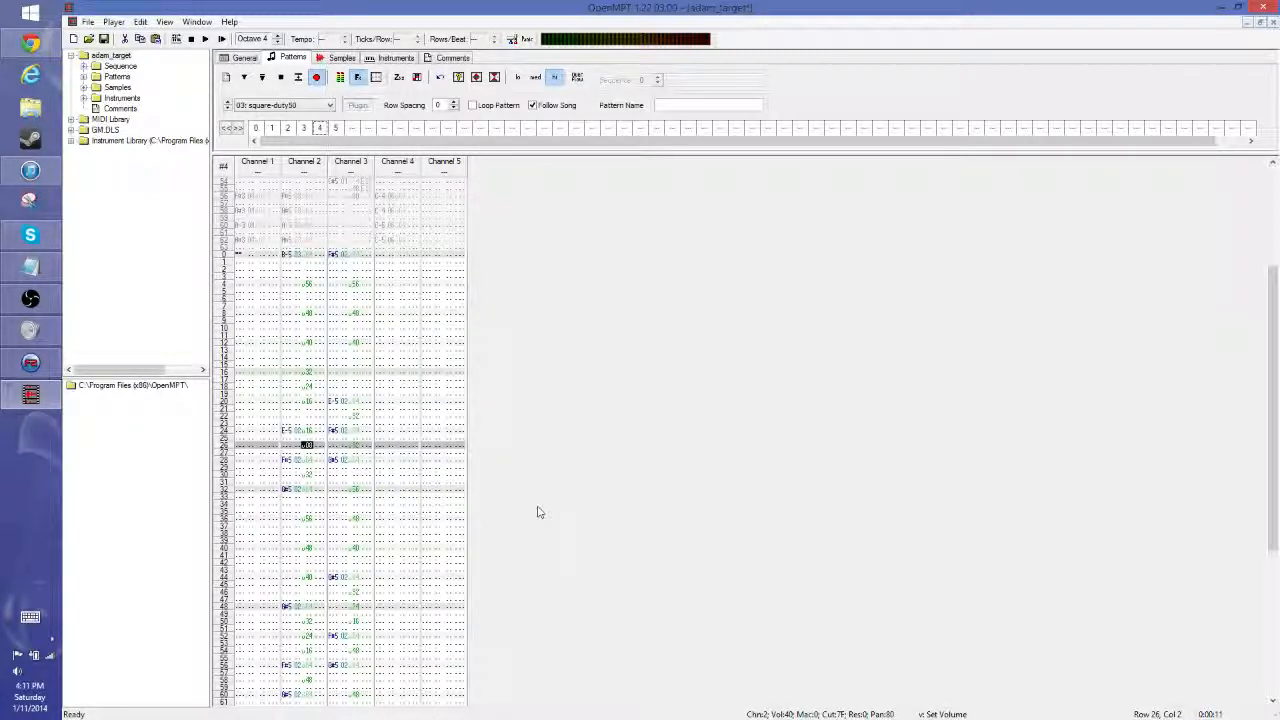
Step: Set the volume of the pasted Channel 2 note at row 28 of pattern 4 to 16
{"action": "key", "text": "Down"}
{"action": "key", "text": "Down"}
{"action": "key", "text": "Down"}
{"action": "key", "text": "Up"}
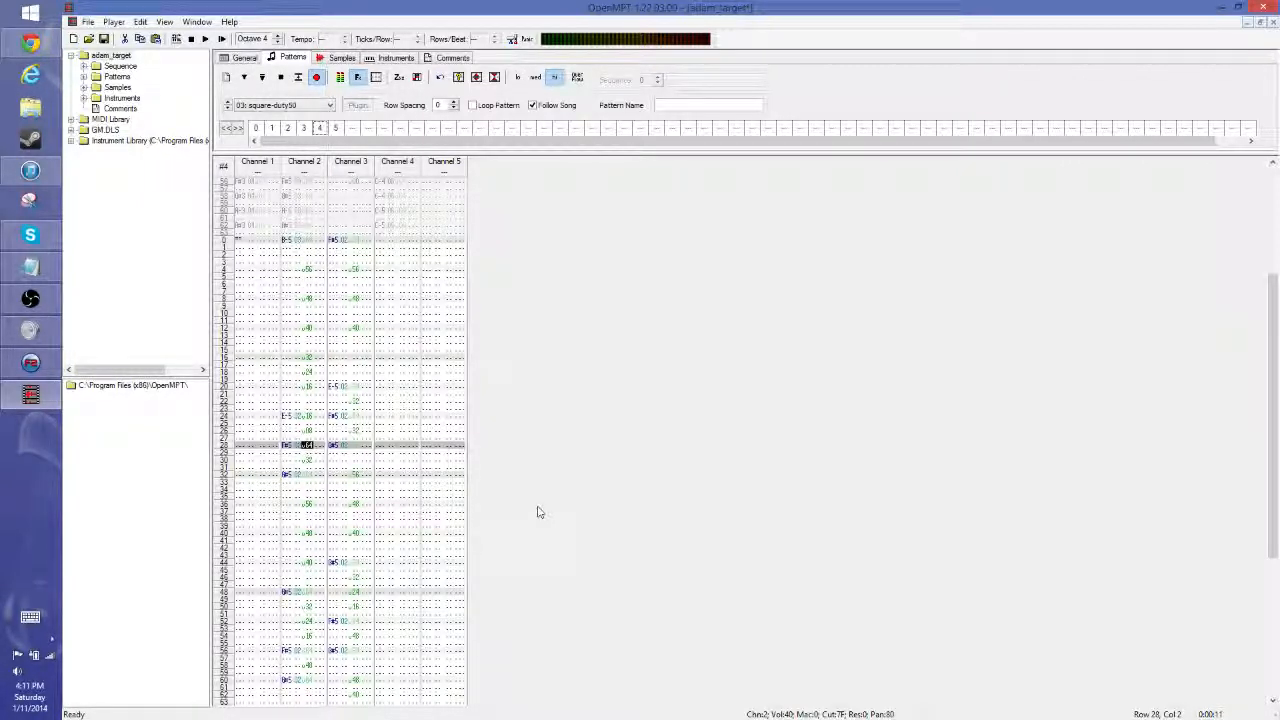
{"action": "type", "text": "16"}
{"action": "key", "text": "Down"}
{"action": "key", "text": "Down"}
{"action": "key", "text": "Down"}
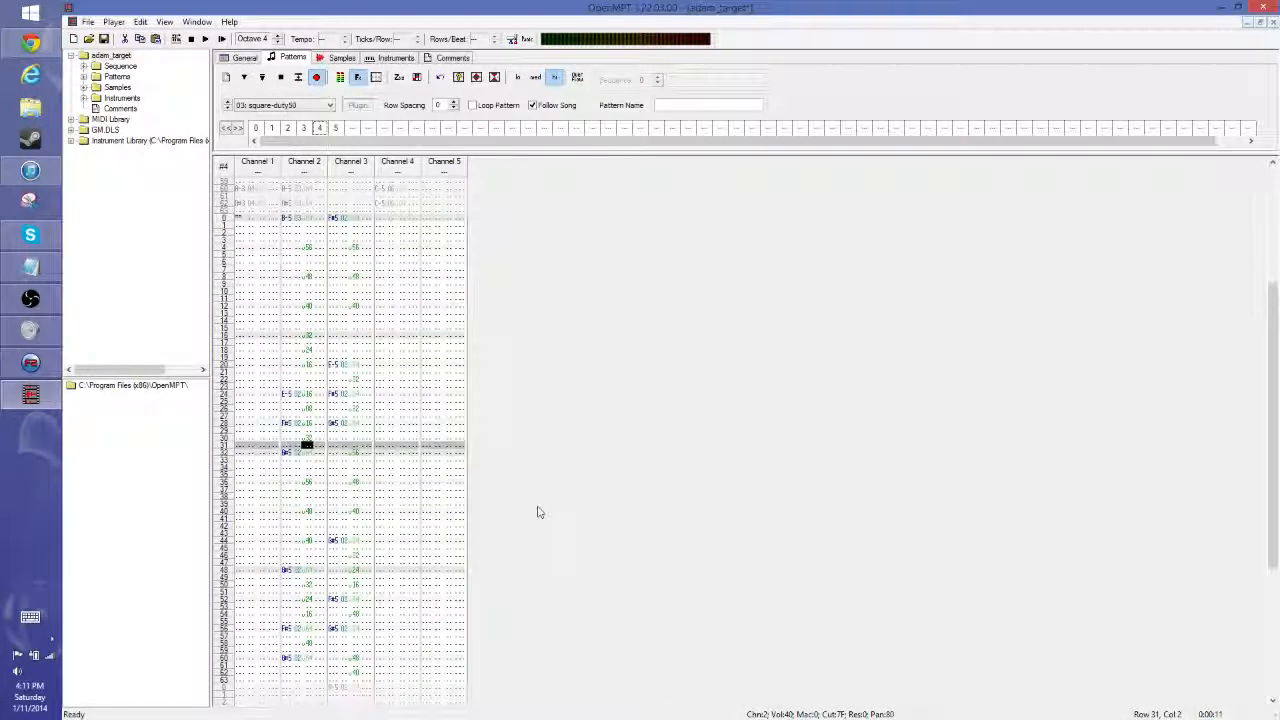
Step: Set the Channel 2 volumes in pattern 4 to 08 at row 30 and 16 at row 32
{"action": "key", "text": "Up"}
{"action": "type", "text": "08"}
{"action": "key", "text": "Down"}
{"action": "key", "text": "Down"}
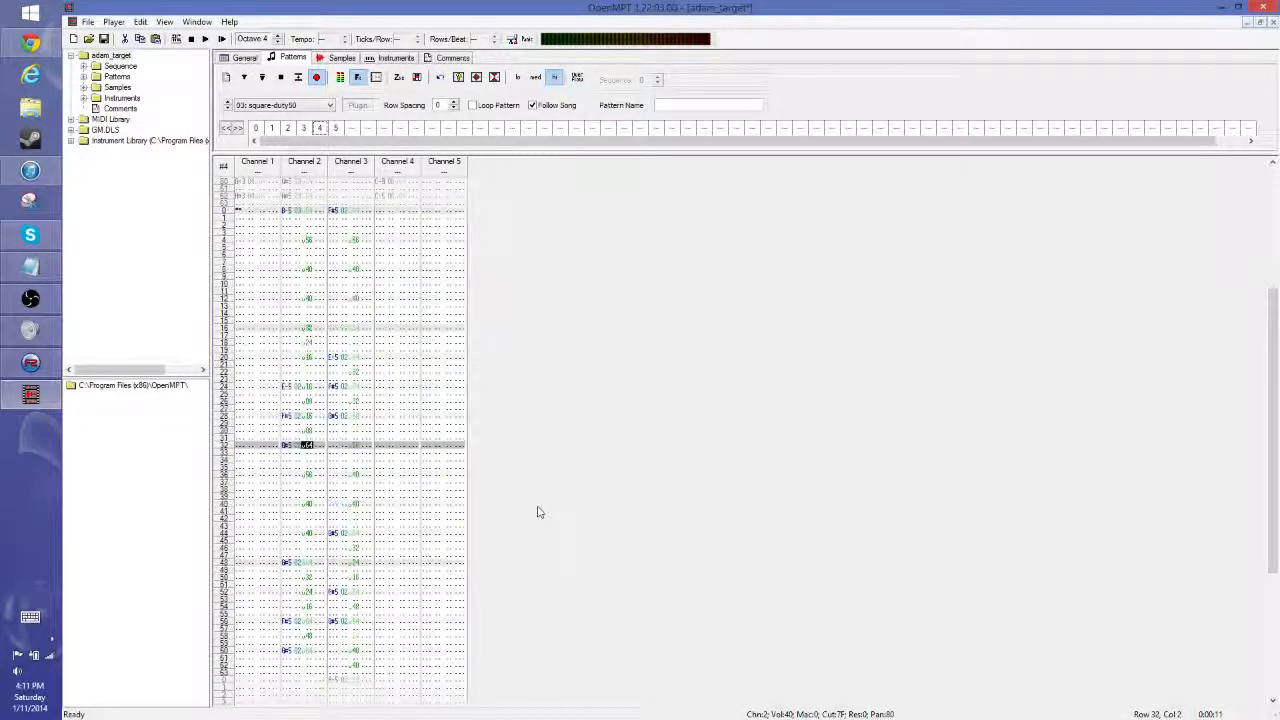
{"action": "type", "text": "16"}
Step: Clear the Channel 2 volume at row 36 of pattern 4 and set the one at row 40 to 12
{"action": "key", "text": "Down"}
{"action": "key", "text": "Down"}
{"action": "key", "text": "Down"}
{"action": "key", "text": "Down"}
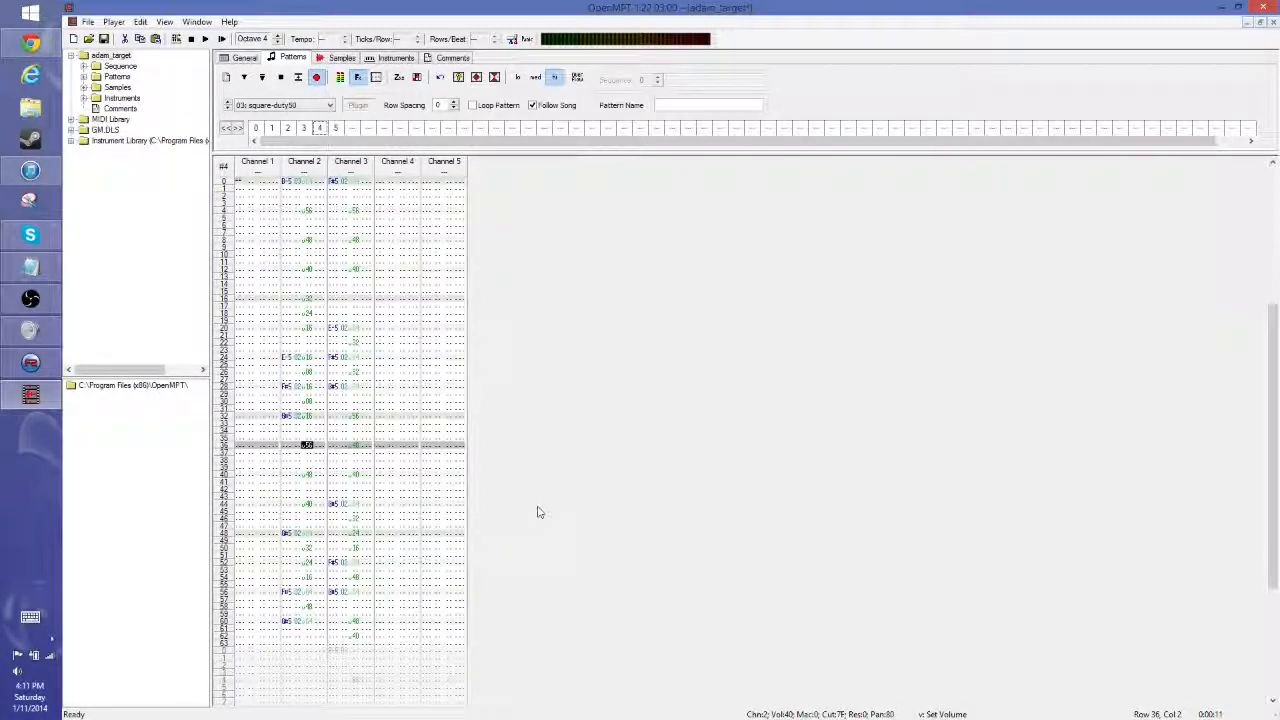
{"action": "key", "text": "Delete"}
{"action": "key", "text": "Down"}
{"action": "key", "text": "Down"}
{"action": "key", "text": "Down"}
{"action": "key", "text": "Down"}
{"action": "type", "text": "12"}
Step: Delete the Channel 2 volume command at row 44 of pattern 4
{"action": "key", "text": "Down"}
{"action": "key", "text": "Down"}
{"action": "key", "text": "Down"}
{"action": "key", "text": "Down"}
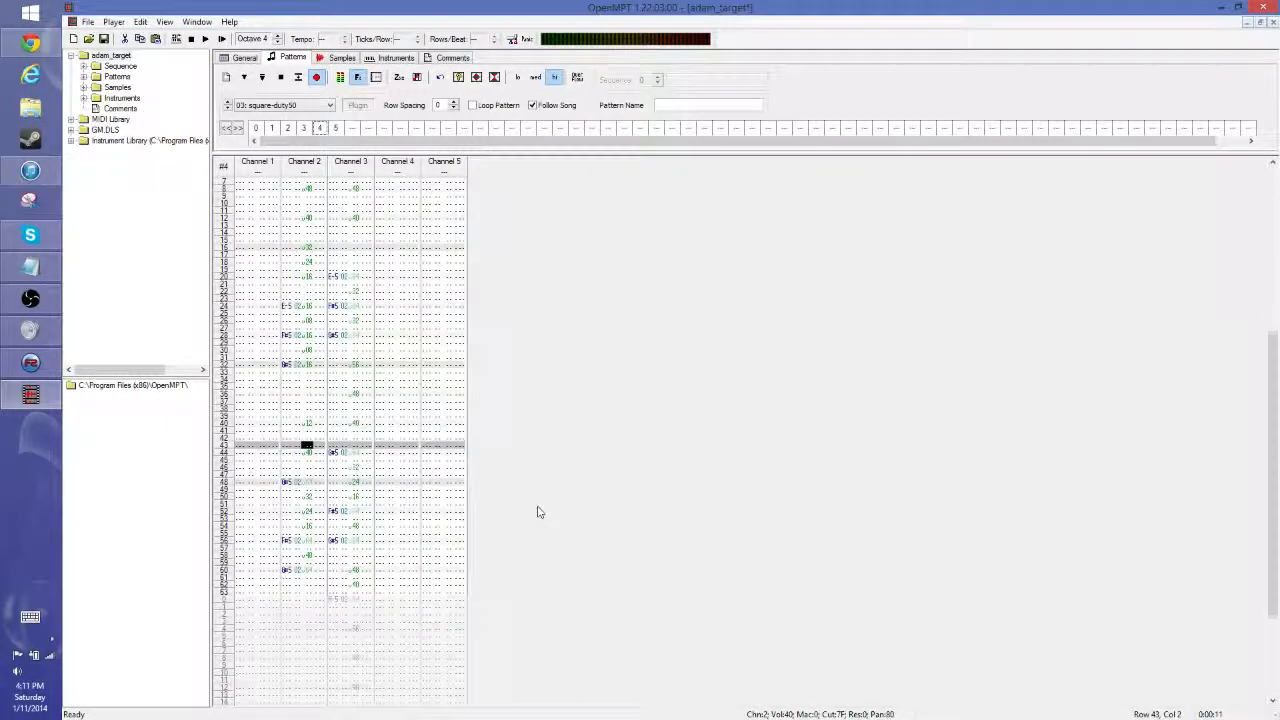
{"action": "key", "text": "Delete"}
Step: Lower the Channel 2 volumes in pattern 4 to 16 at row 48 and 08 at row 50
{"action": "key", "text": "Down"}
{"action": "key", "text": "Down"}
{"action": "key", "text": "Down"}
{"action": "key", "text": "Down"}
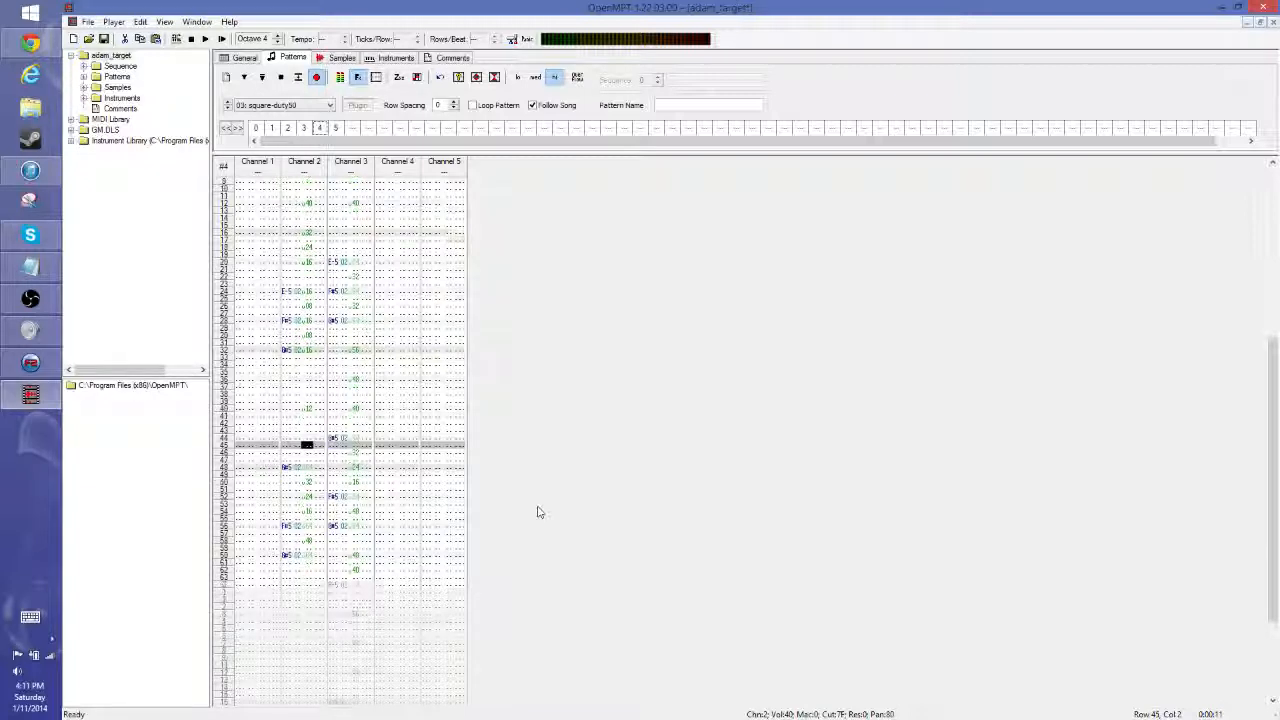
{"action": "type", "text": "16"}
{"action": "key", "text": "Down"}
{"action": "key", "text": "Down"}
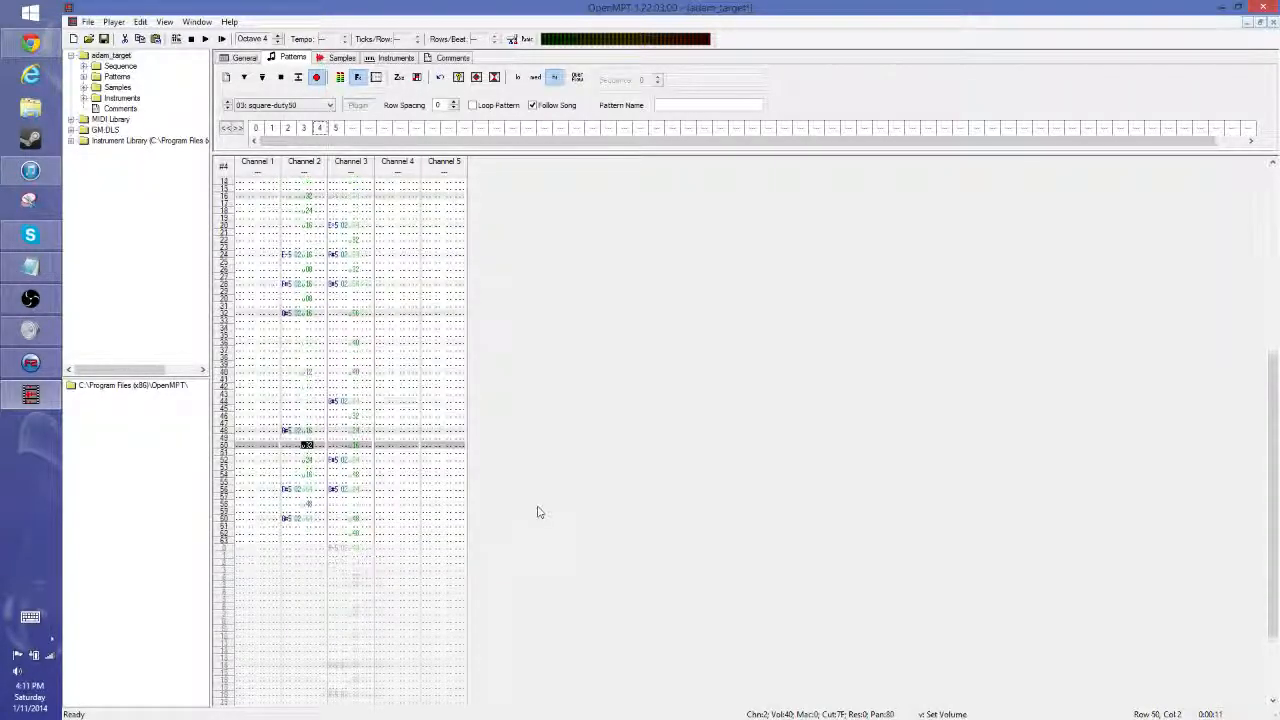
{"action": "type", "text": "08"}
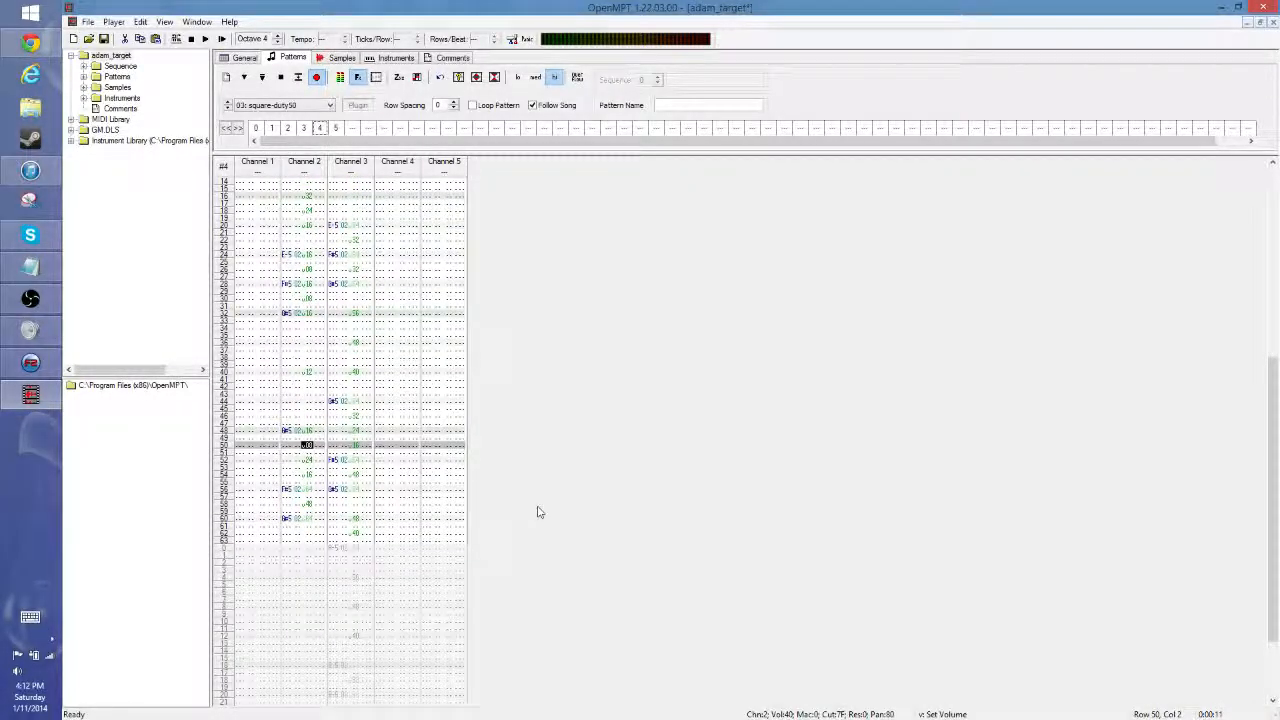
Step: Clear the Channel 2 volume at row 52 of pattern 4 and set the one at row 54 to 04
{"action": "key", "text": "Down"}
{"action": "key", "text": "Down"}
{"action": "key", "text": "Delete"}
{"action": "key", "text": "Down"}
{"action": "key", "text": "Down"}
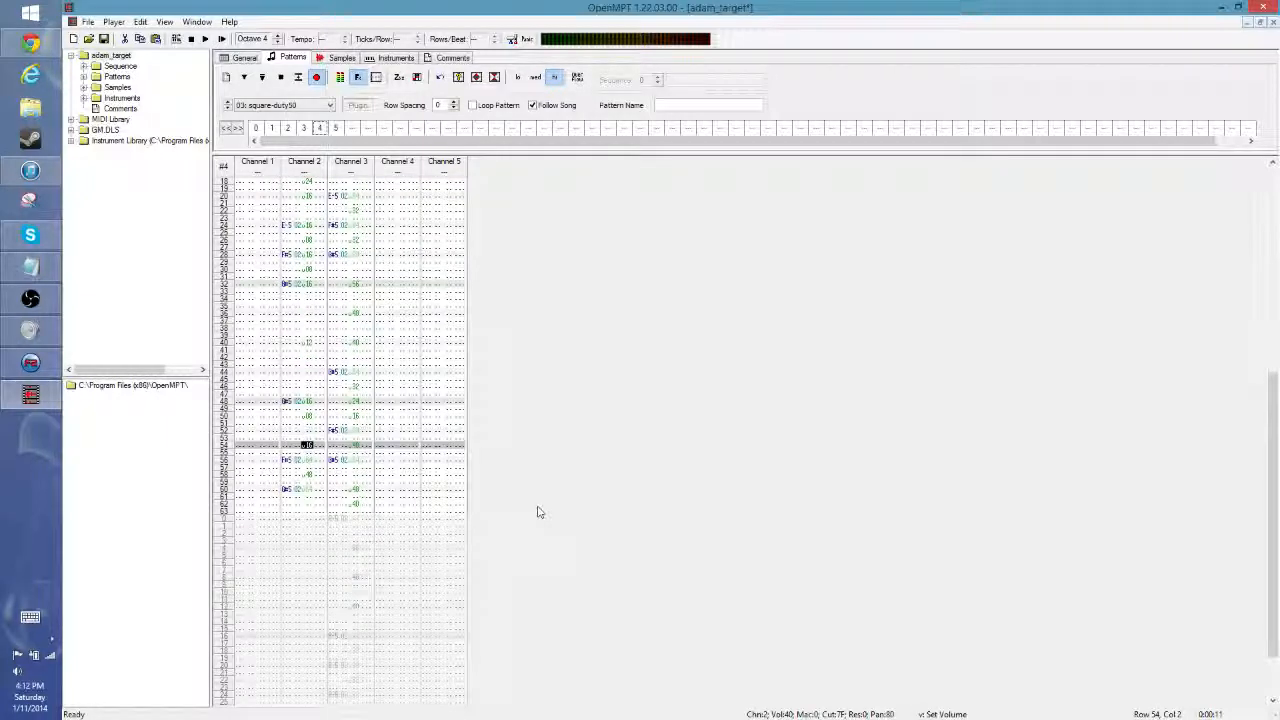
{"action": "type", "text": "04"}
Step: Set the Channel 2 volumes in pattern 4 to 16 at row 56, 12 at row 58 and 16 at row 60
{"action": "key", "text": "Down"}
{"action": "key", "text": "Down"}
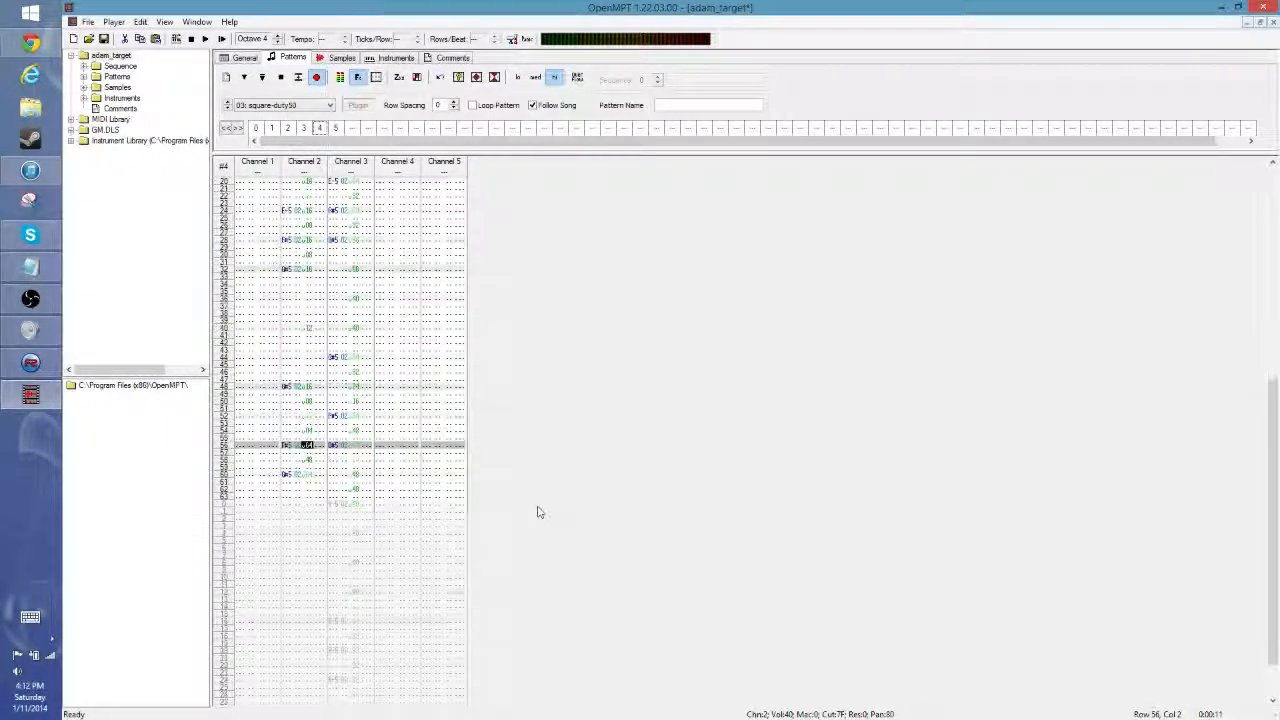
{"action": "type", "text": "16"}
{"action": "key", "text": "Down"}
{"action": "key", "text": "Down"}
{"action": "type", "text": "12"}
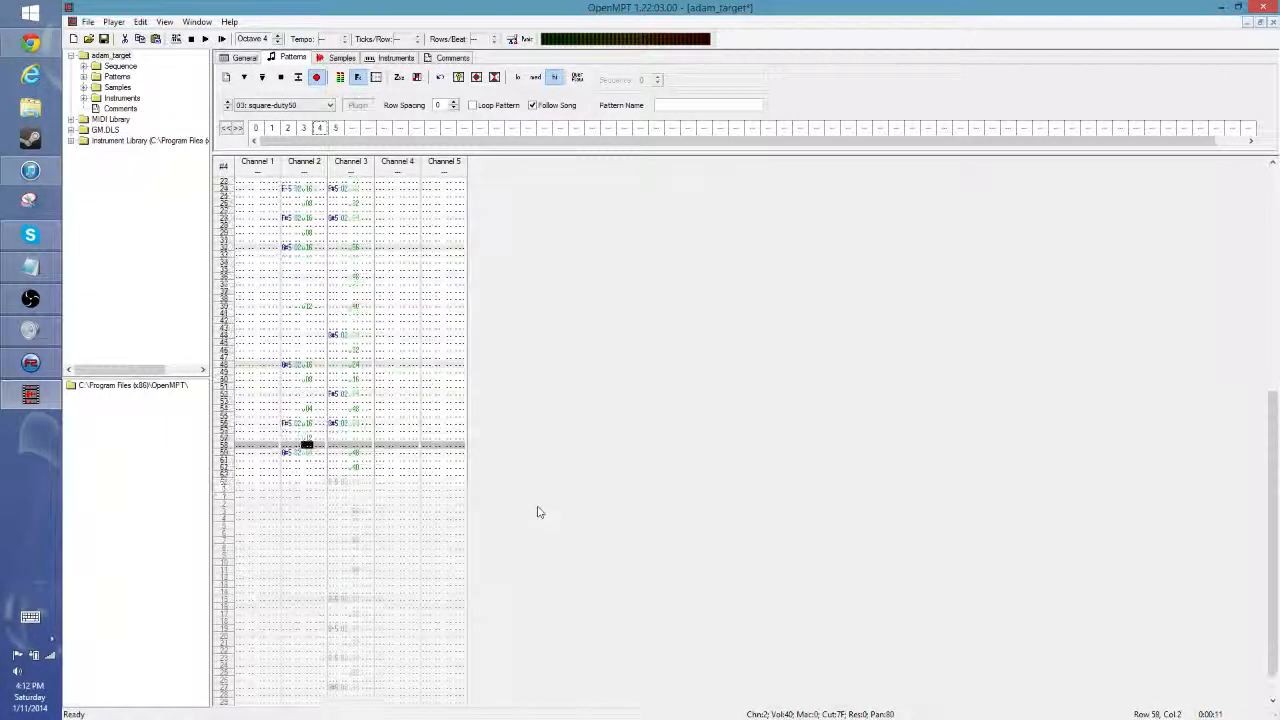
{"action": "key", "text": "Down"}
{"action": "key", "text": "Down"}
{"action": "type", "text": "16"}
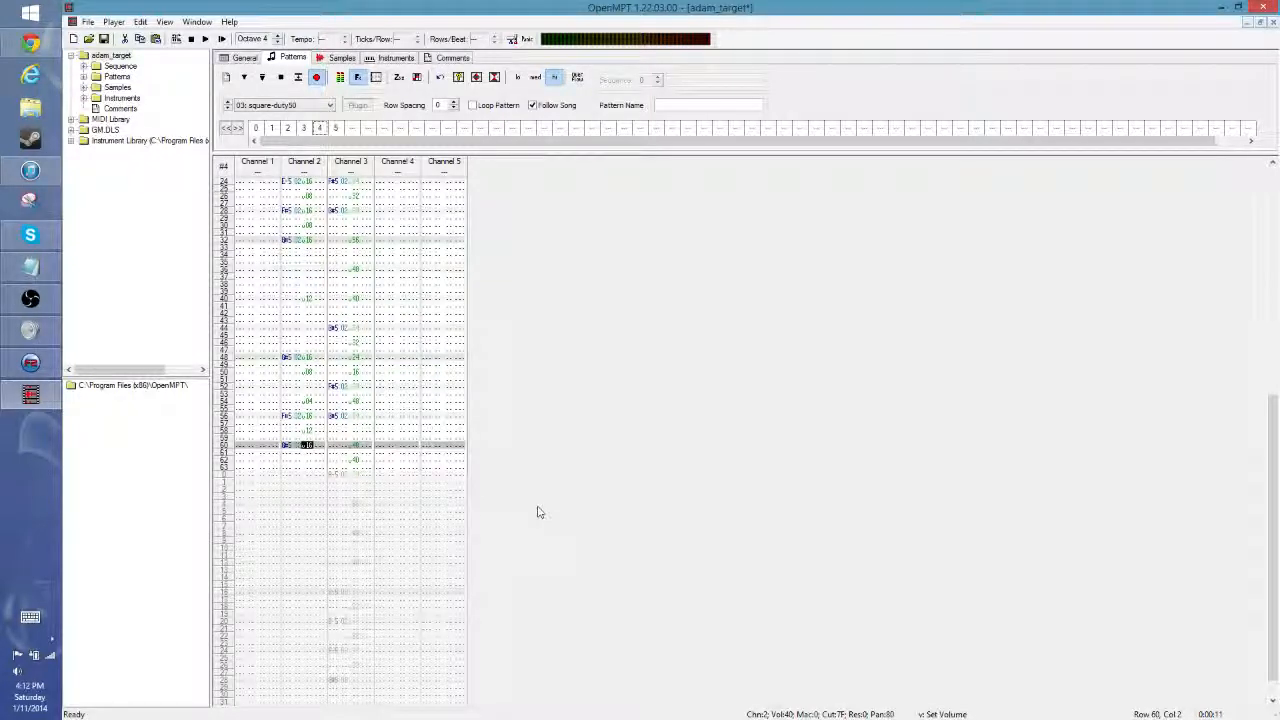
Step: Play the song from pattern 4 to hear the echo, and stop at the start of pattern 5
{"action": "left_click", "coordinate": [205, 38]}
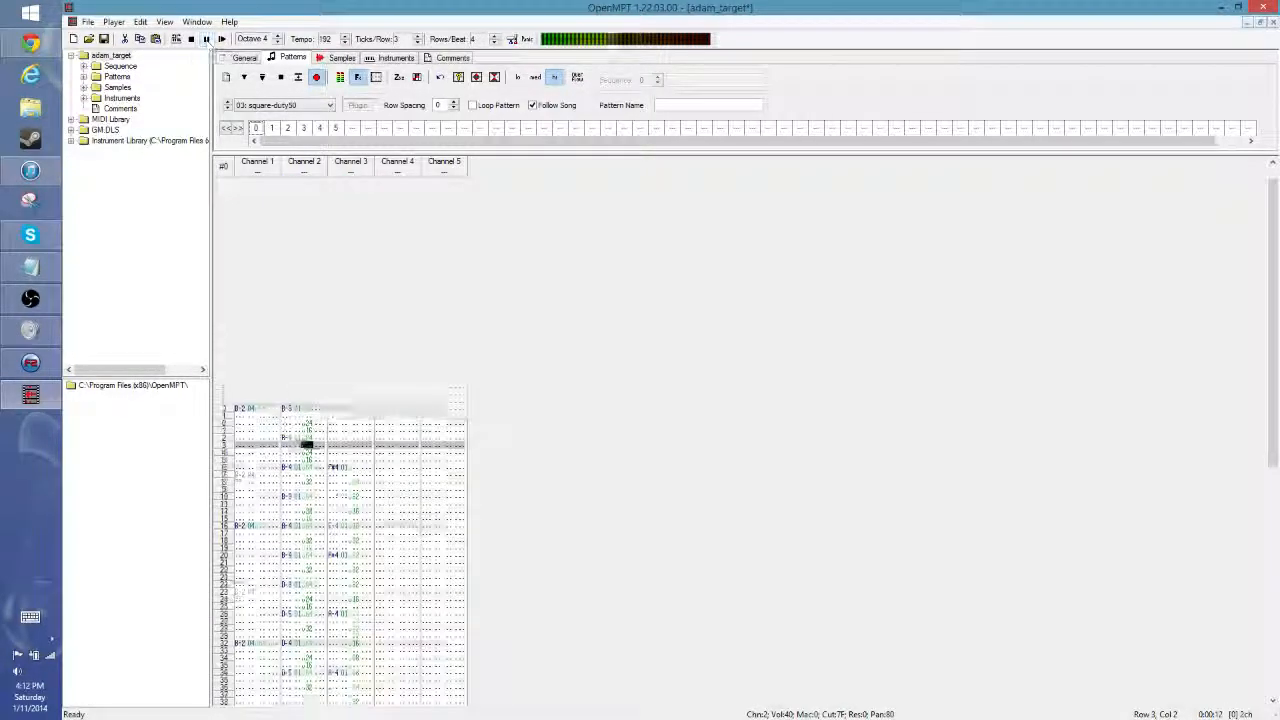
{"action": "left_click", "coordinate": [320, 129]}
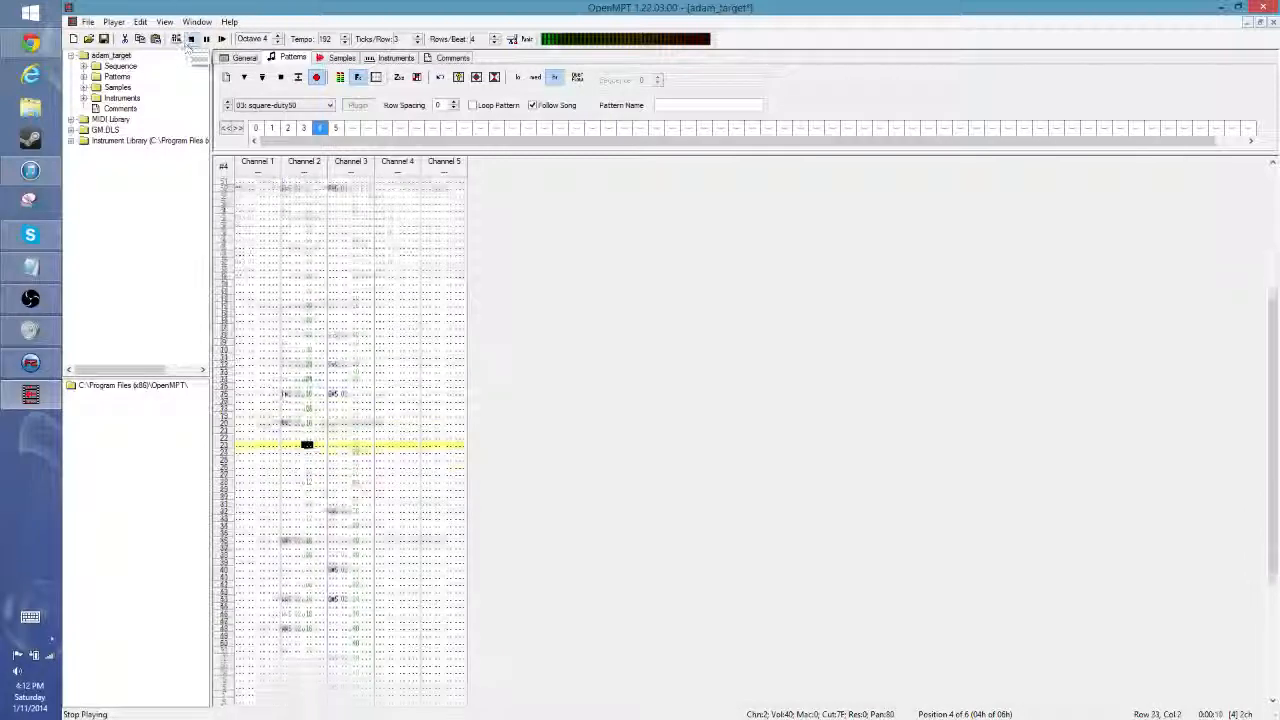
{"action": "left_click", "coordinate": [191, 39]}
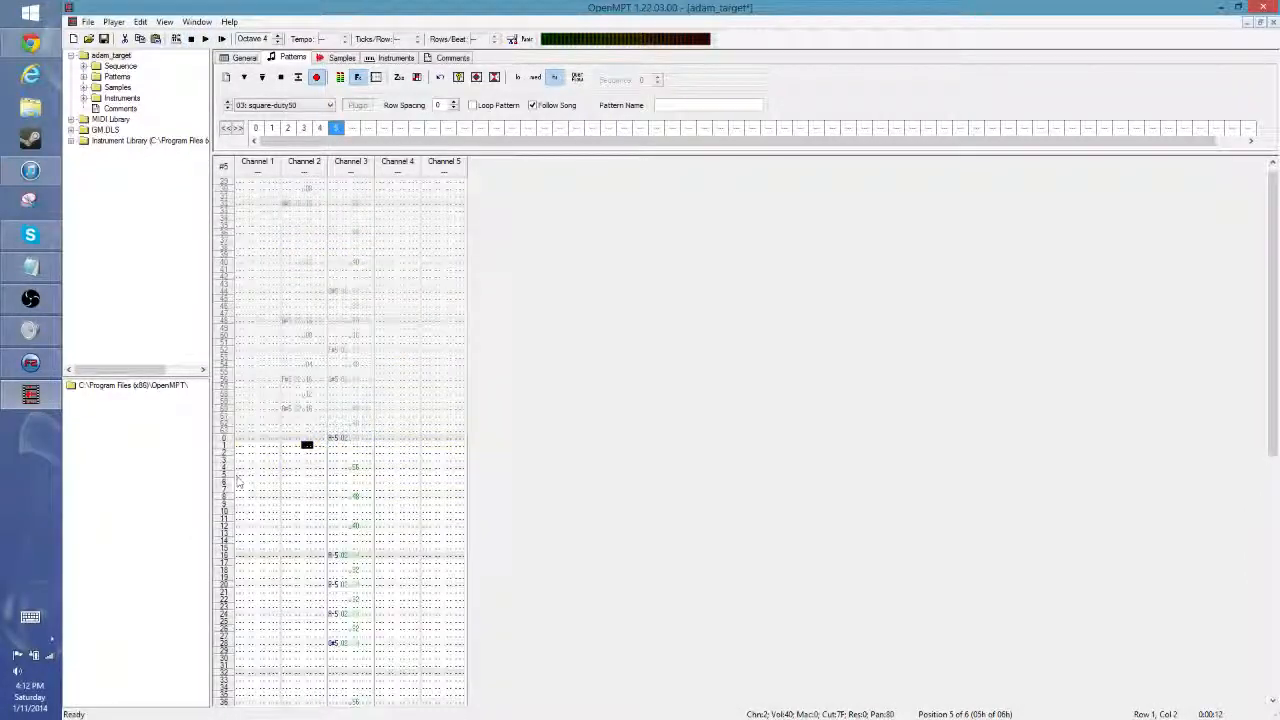
Step: Enter a volume of 12 in Channel 2 at row 0 of pattern 5
{"action": "left_click", "coordinate": [296, 440]}
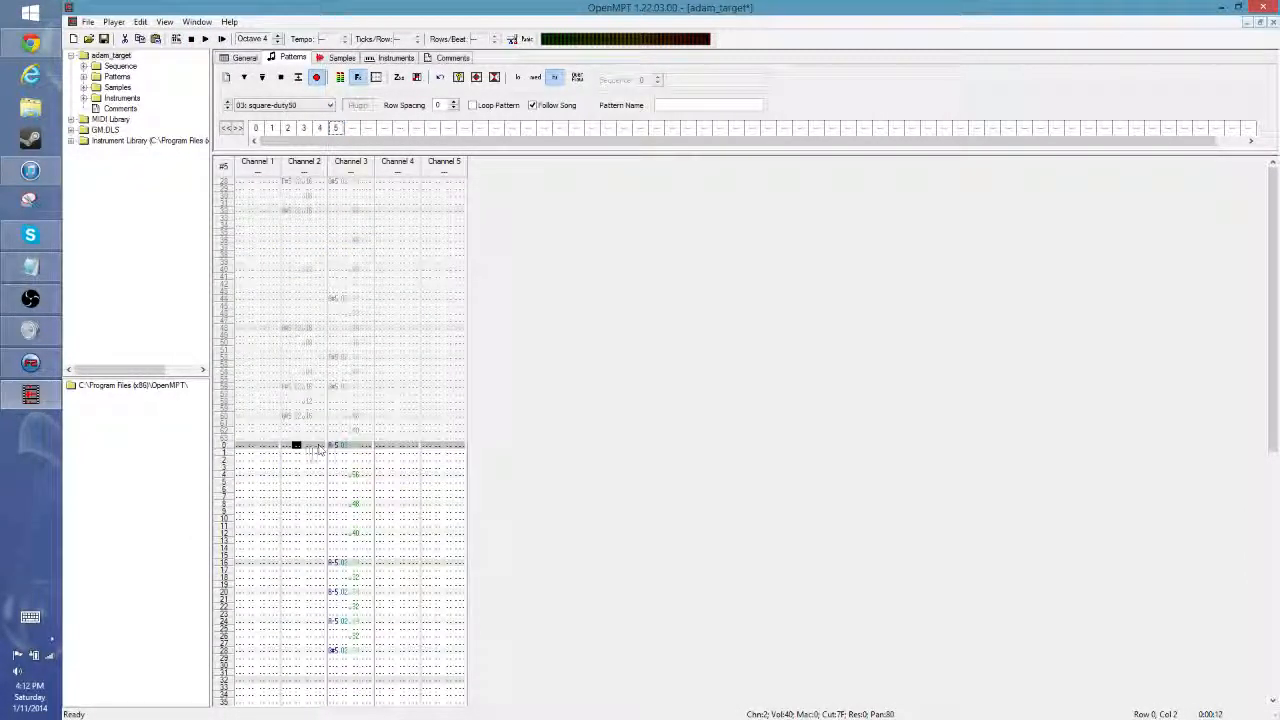
{"action": "left_click", "coordinate": [309, 447]}
{"action": "type", "text": "12"}
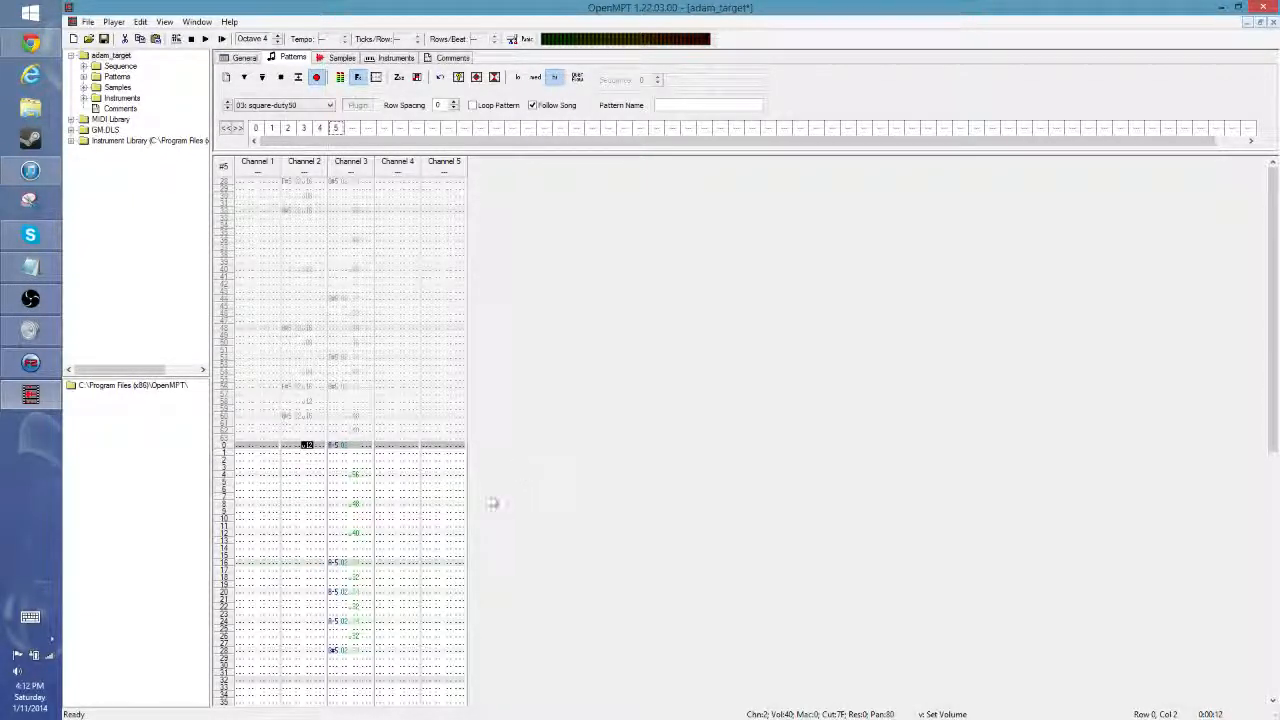
Step: Copy the Channel 3 notes of pattern 5 from row 0 onward and paste them into Channel 2 starting at row 4
{"action": "mouse_move", "coordinate": [345, 445]}
{"action": "left_mouse_down"}
{"action": "mouse_move", "coordinate": [366, 714]}
{"action": "mouse_move", "coordinate": [362, 436]}
{"action": "mouse_move", "coordinate": [368, 455]}
{"action": "left_mouse_up"}
{"action": "left_click", "coordinate": [288, 272]}
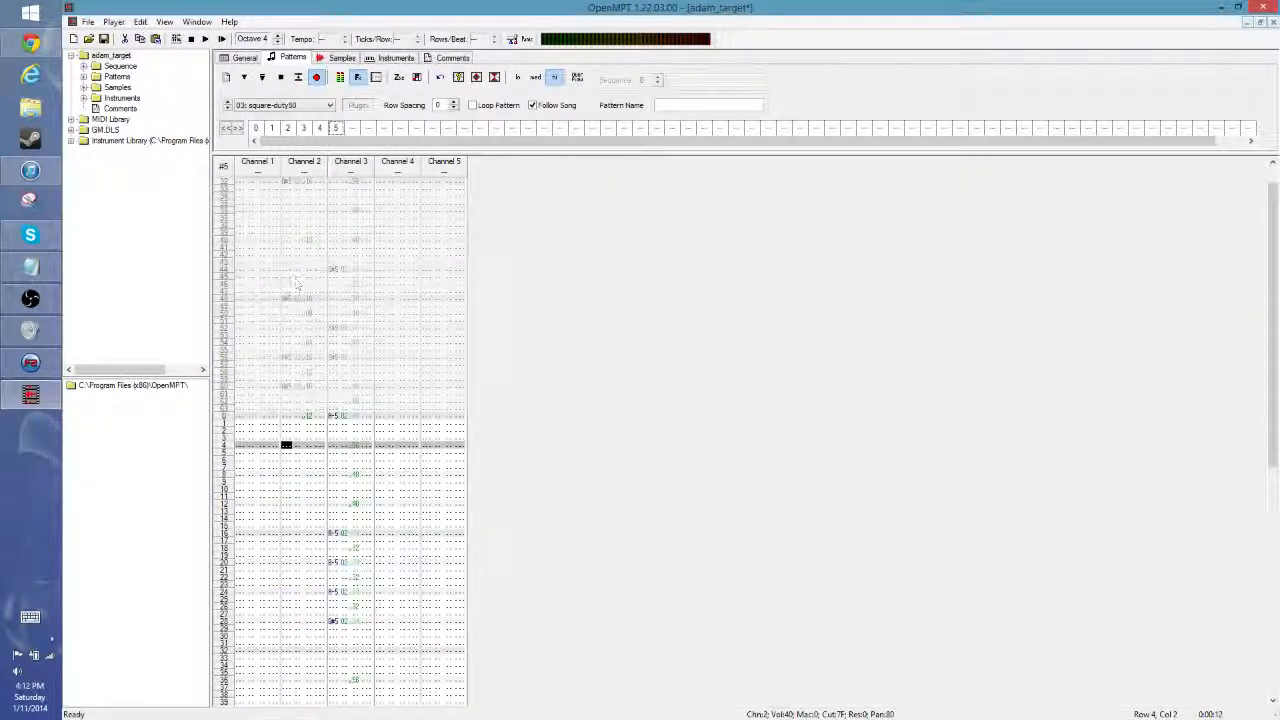
{"action": "key", "text": "ctrl+v"}
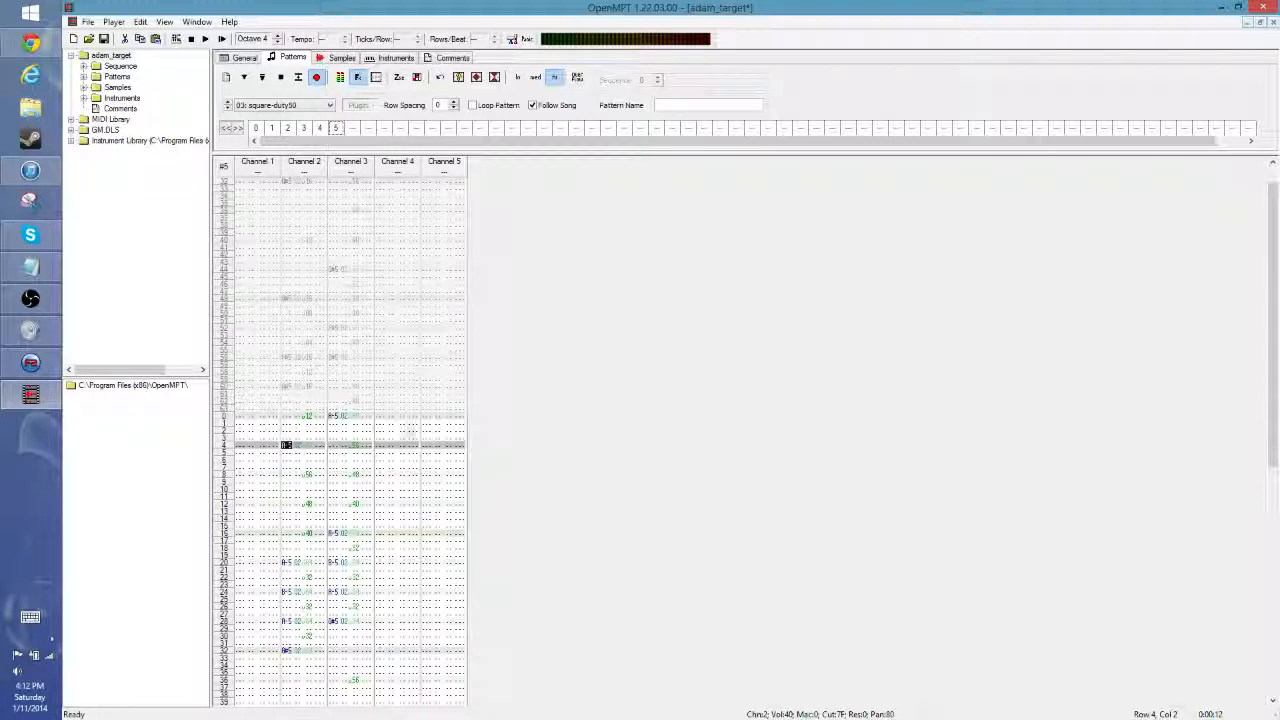
{"action": "left_click", "coordinate": [403, 460]}
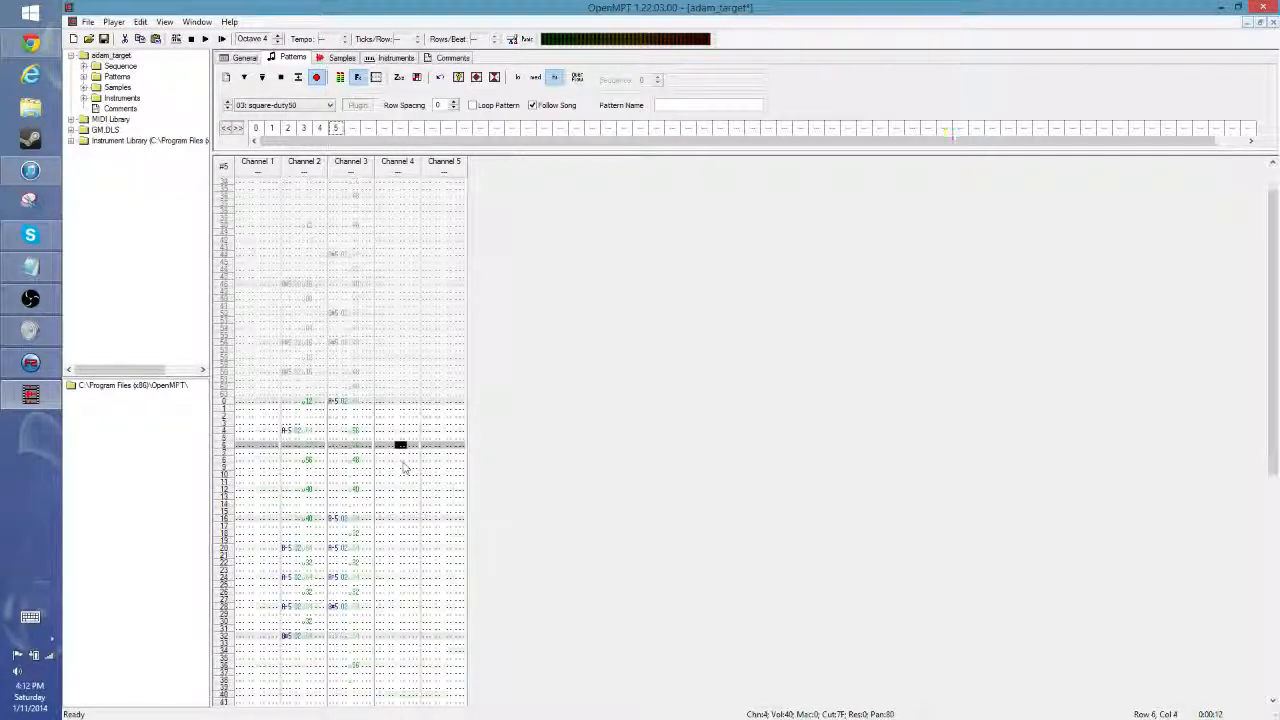